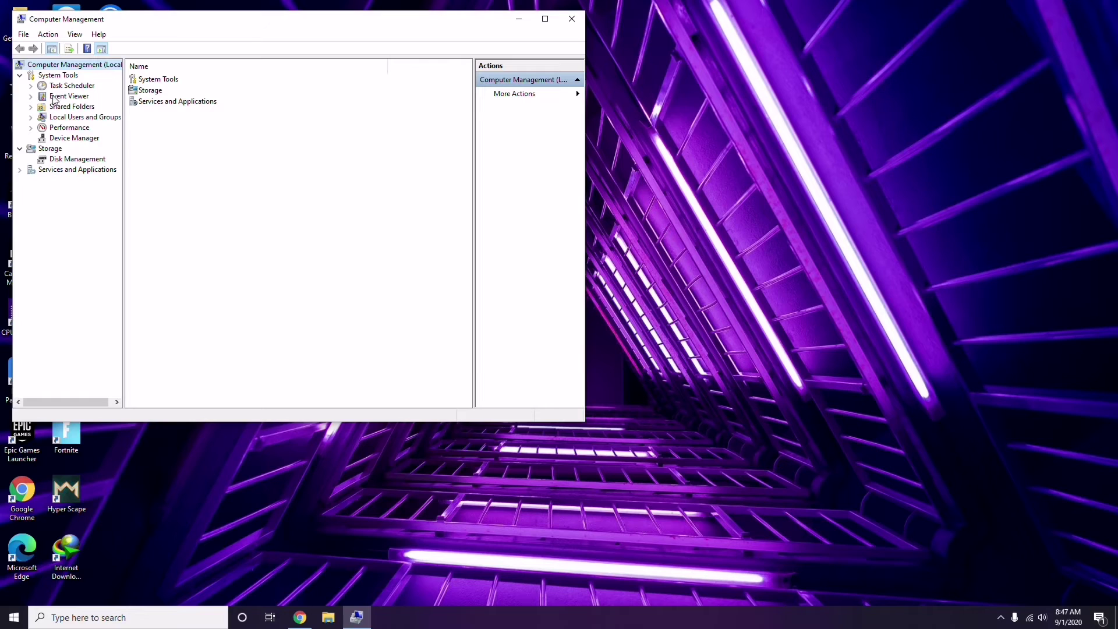
View the device categories in Device Manager and close Computer Management.
left_click(71, 141)
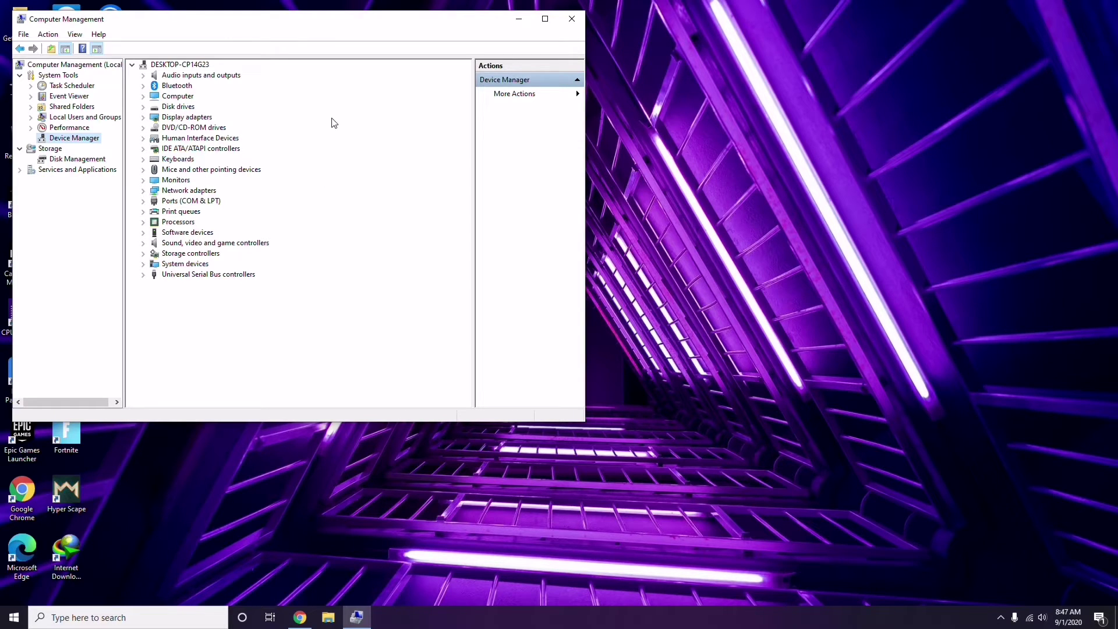
left_click(572, 21)
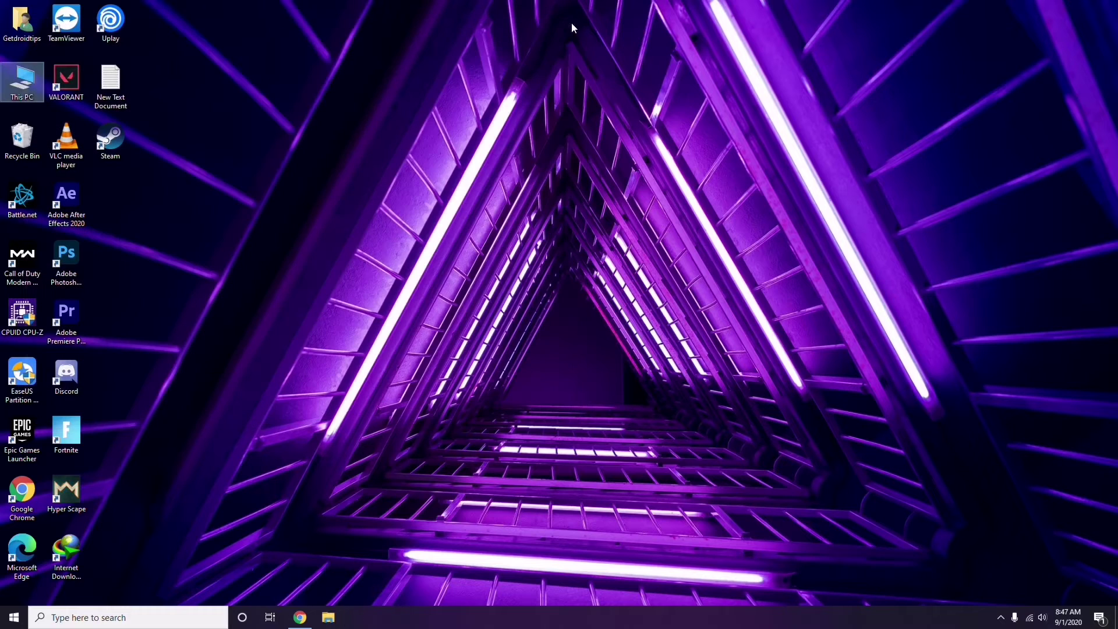
Open AMD Radeon Software, check the System and Home pages for the driver version and available update, and close it.
left_click(1002, 619)
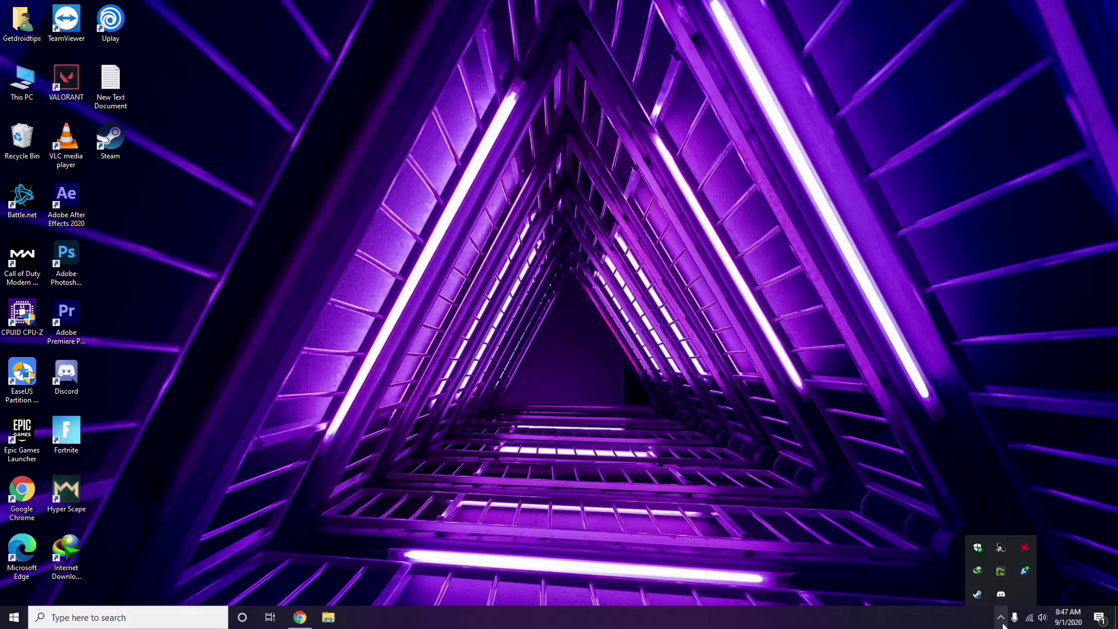
double_click(1024, 550)
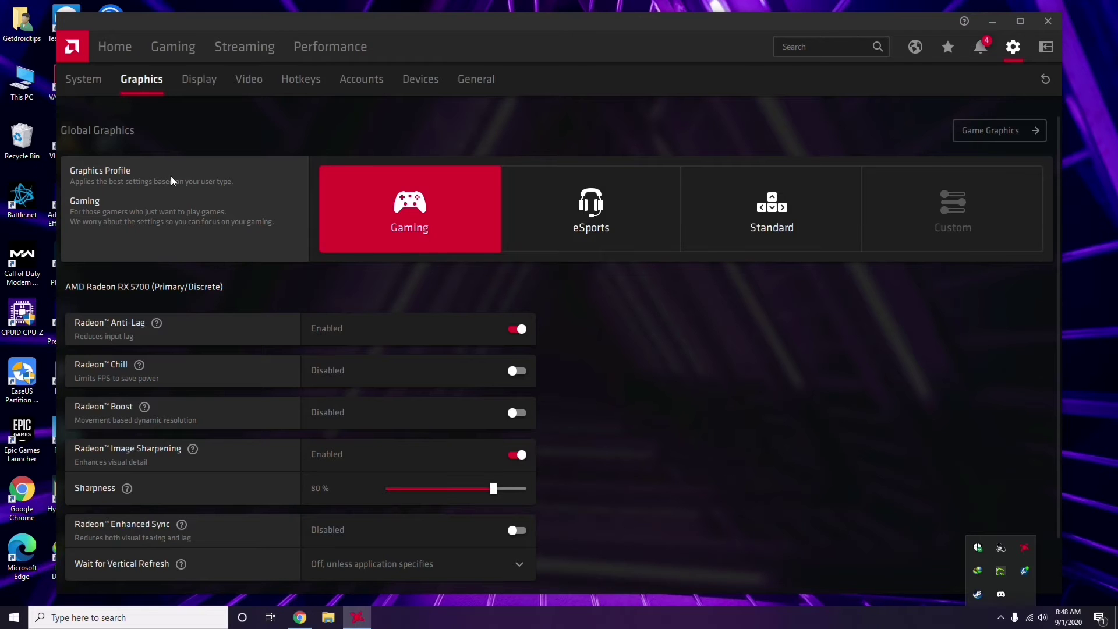
left_click(96, 84)
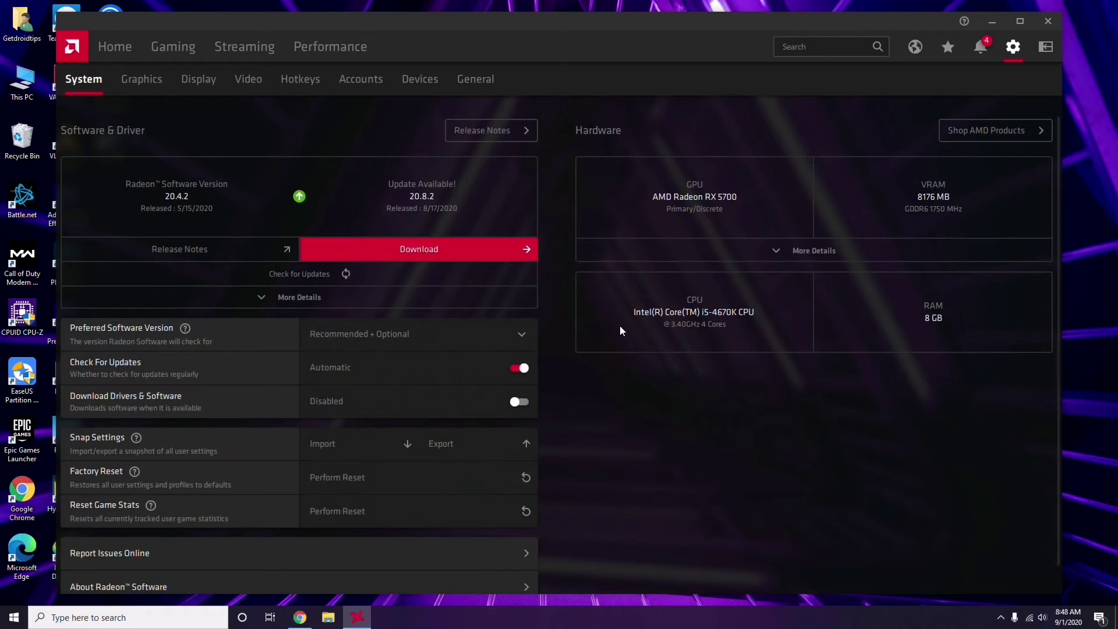
left_click(137, 82)
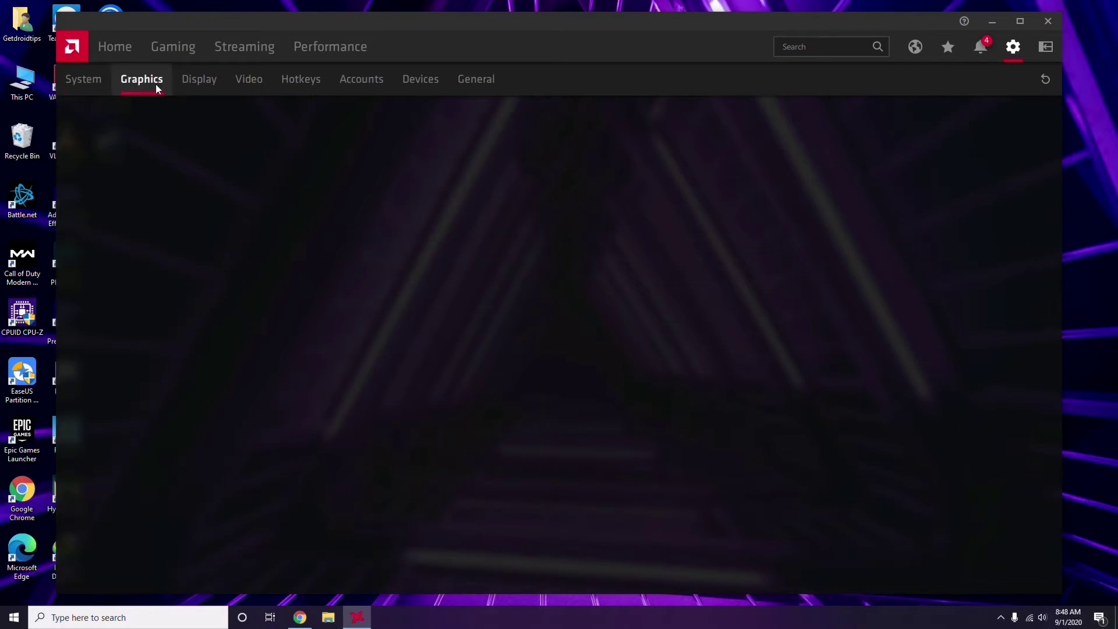
left_click(212, 88)
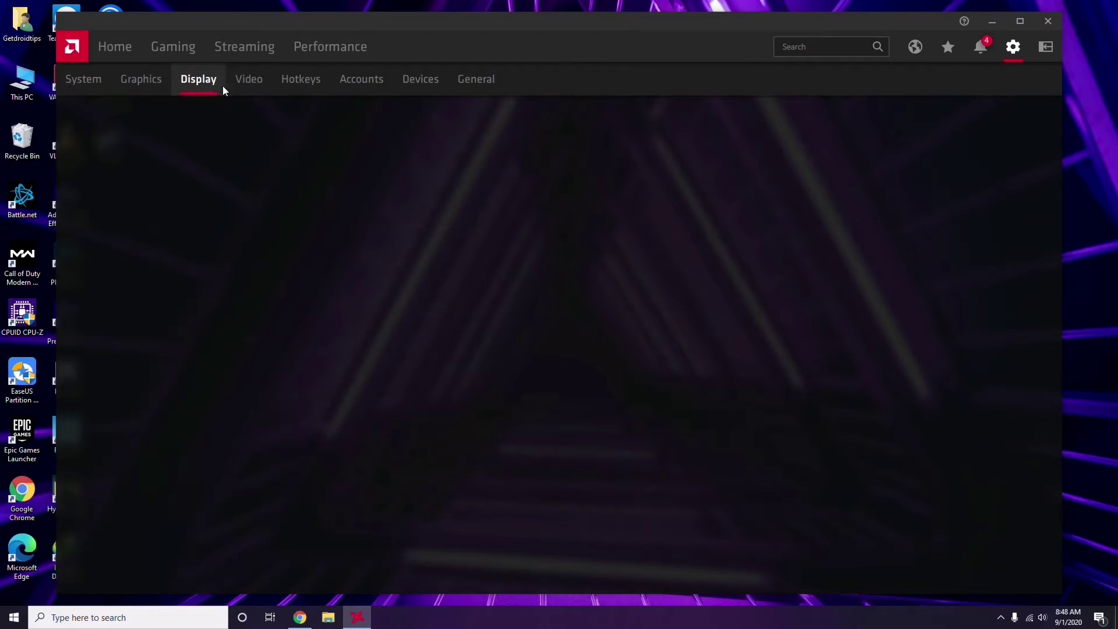
left_click(121, 47)
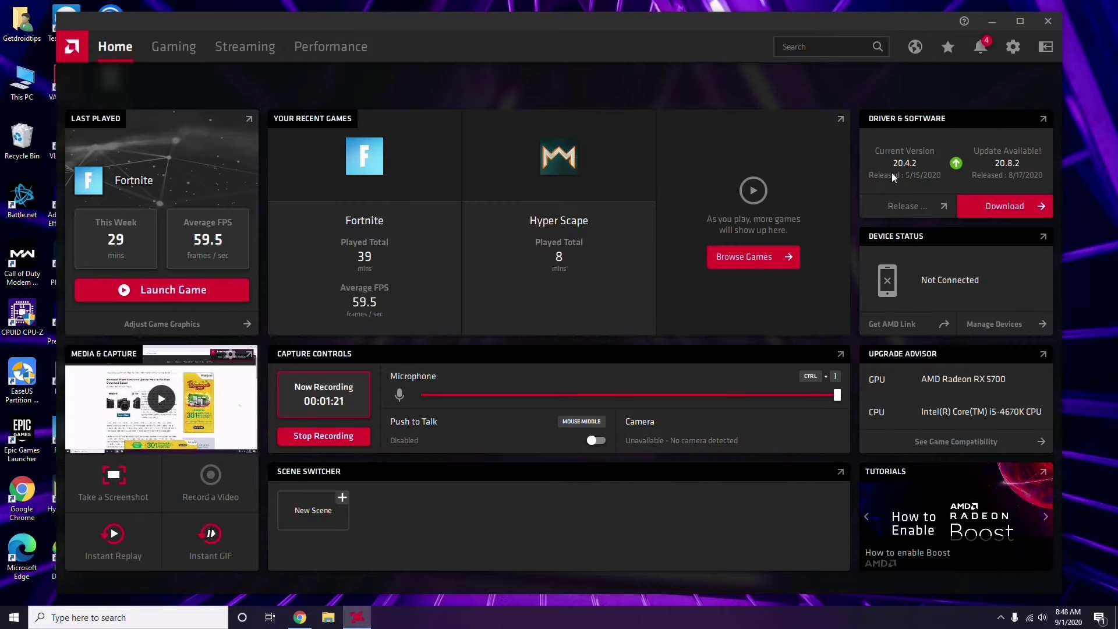
left_click(1048, 21)
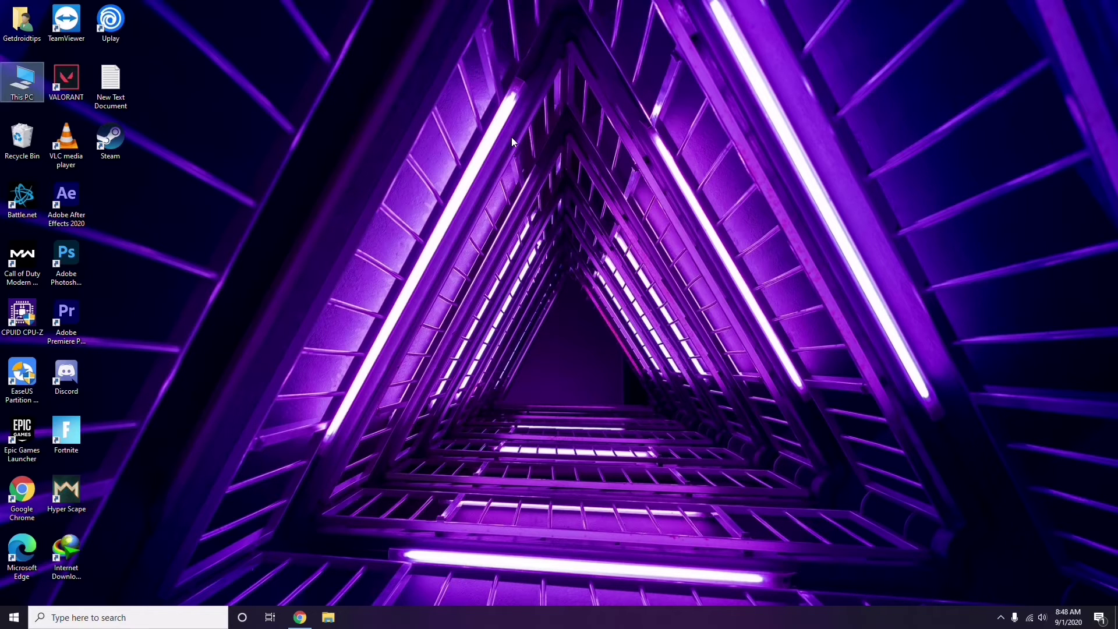
Open Steam, turn off "Enable the Steam Overlay while in-game" in the In-Game settings, save, close Steam and refresh the desktop.
right_click(236, 155)
left_click(258, 204)
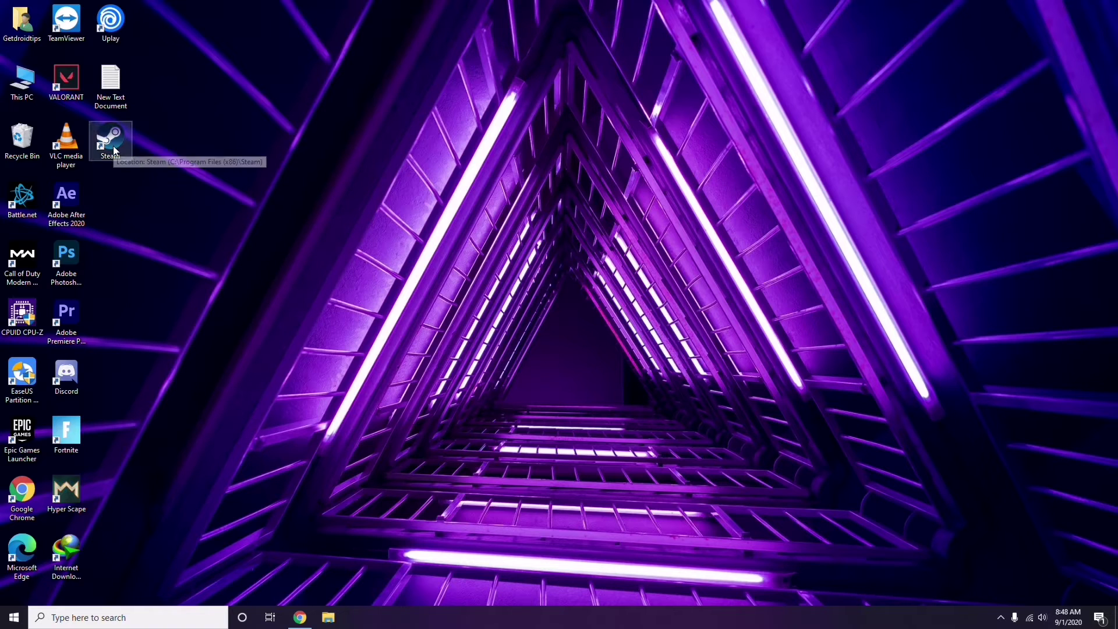
double_click(119, 152)
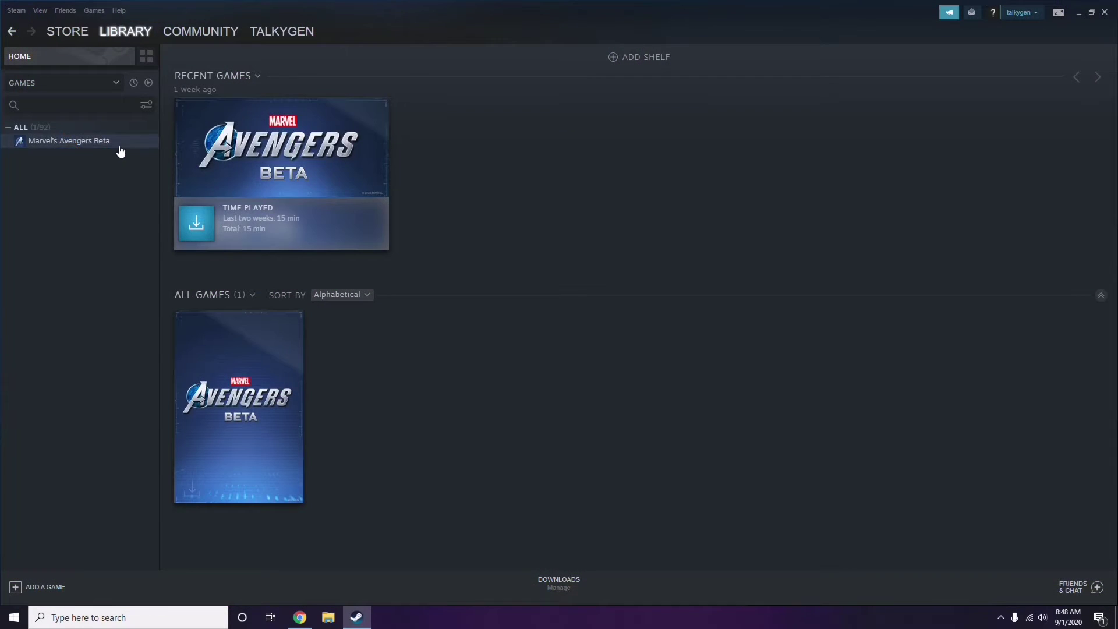
left_click(15, 11)
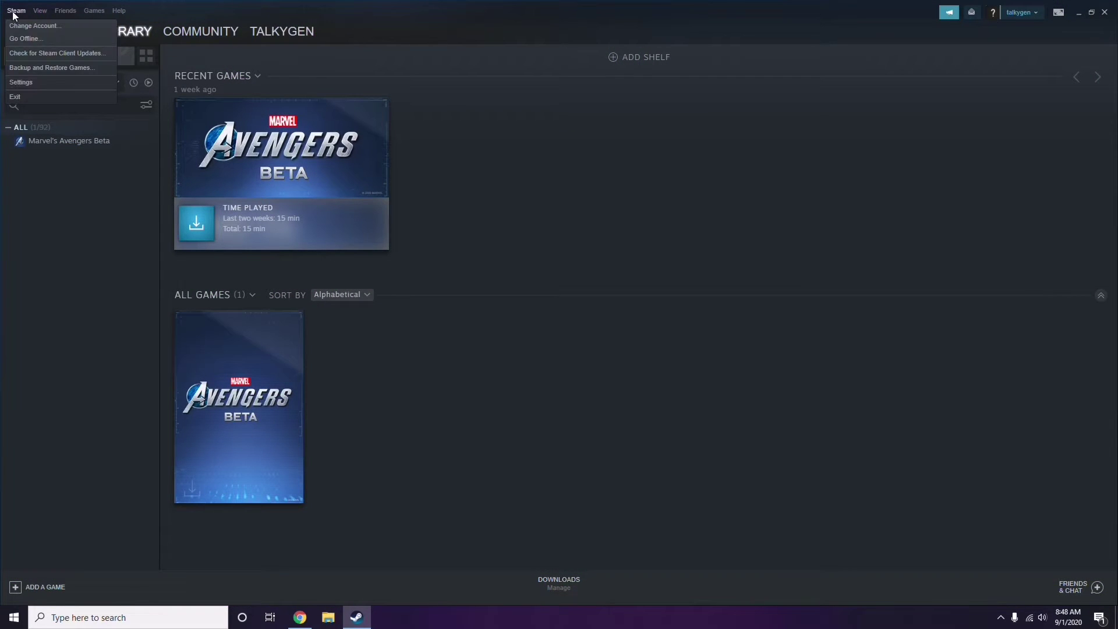
left_click(36, 81)
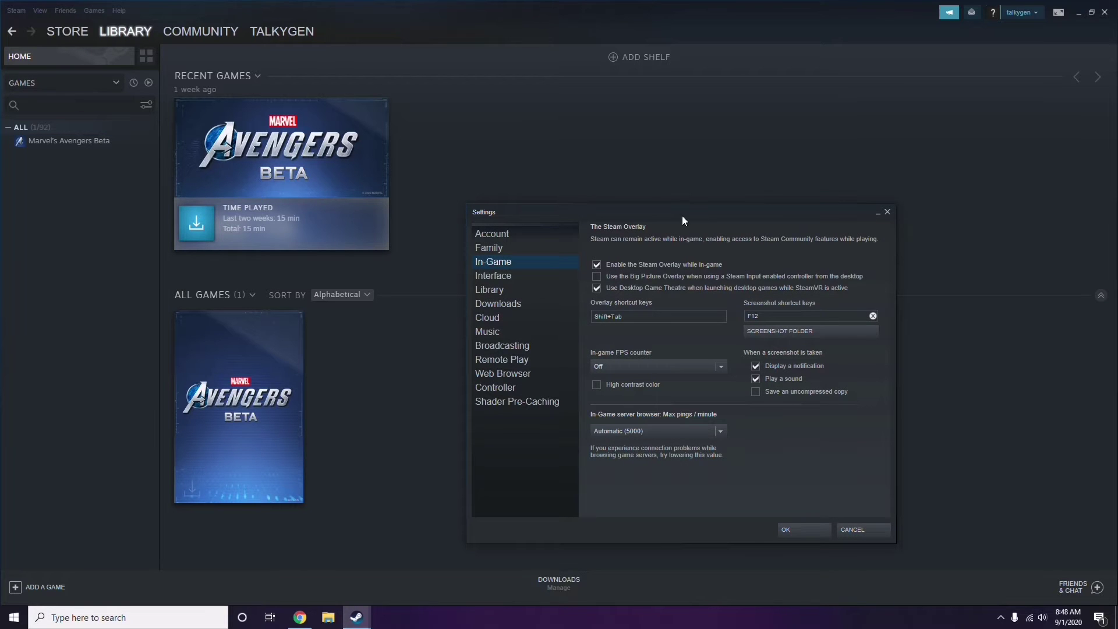
left_click_drag(678, 221, 621, 129)
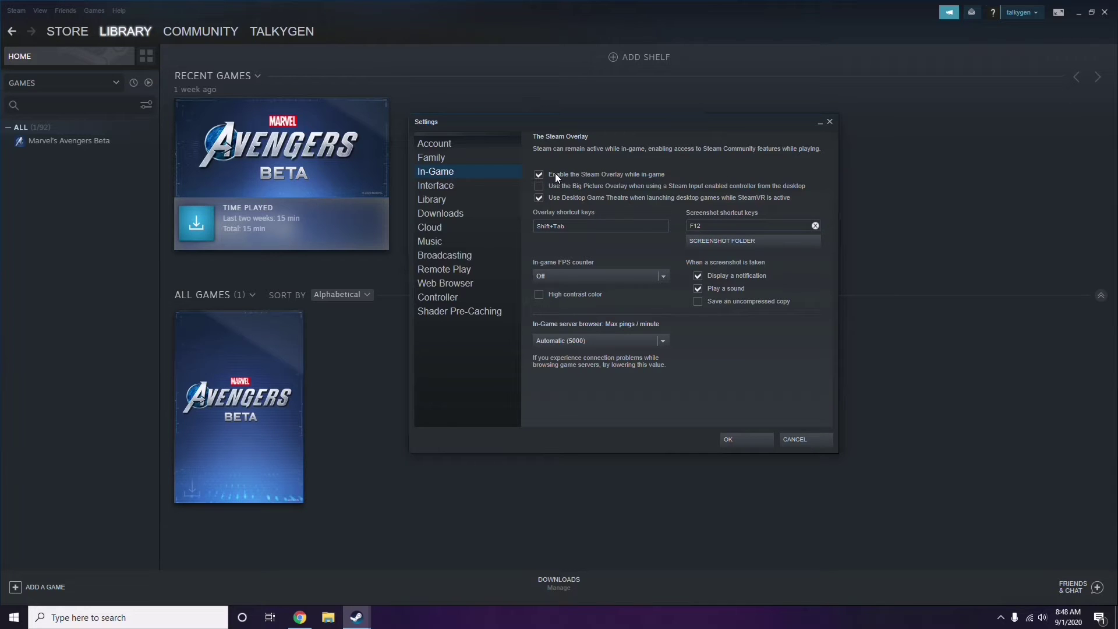
left_click(629, 175)
left_click(735, 439)
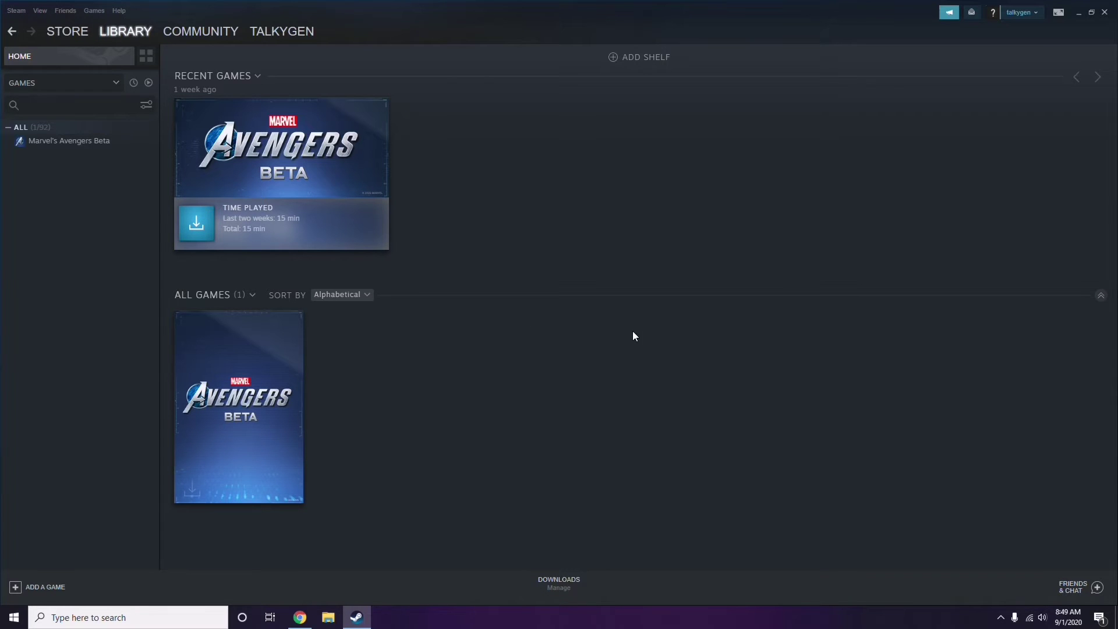
left_click(1105, 11)
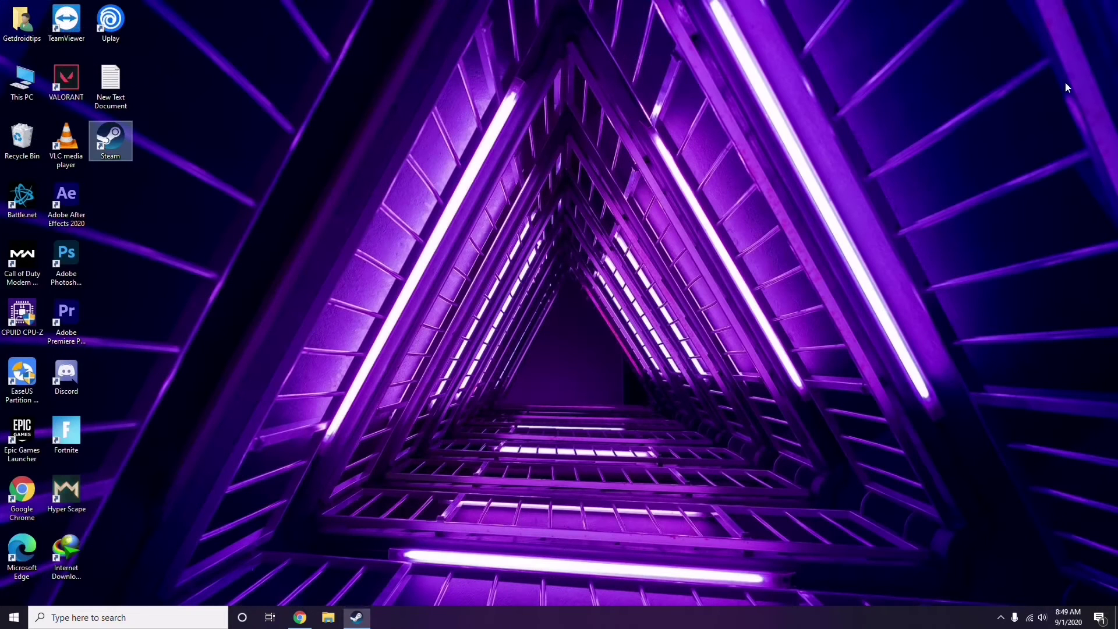
right_click(456, 191)
left_click(483, 241)
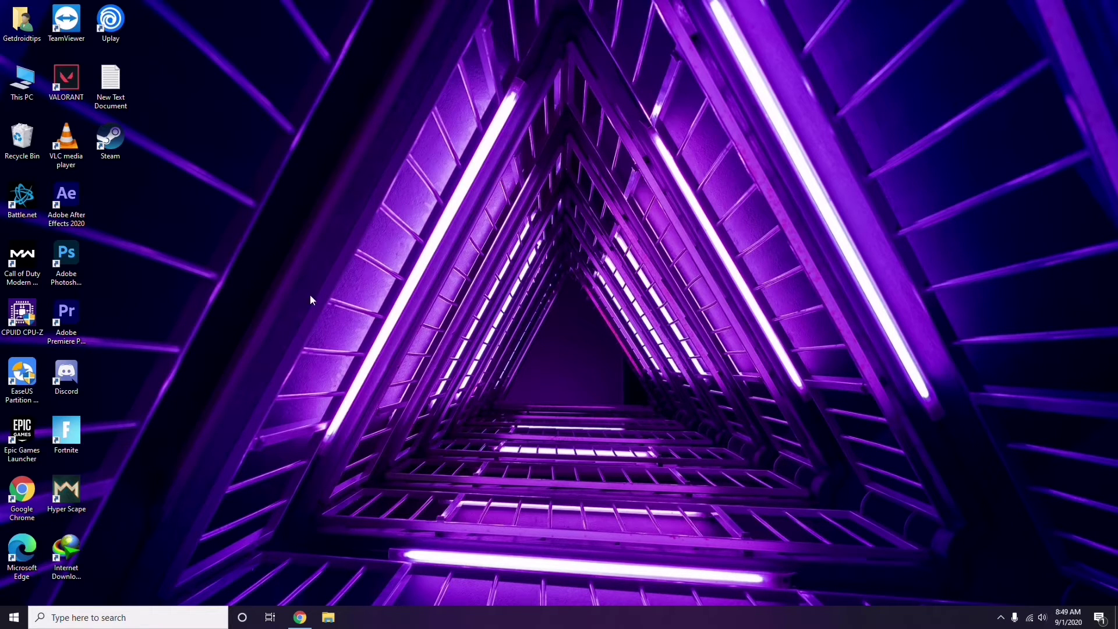
Open Discord and disable the OpenH264 Video Codec provided by Cisco Systems in the Voice & Video settings.
double_click(75, 373)
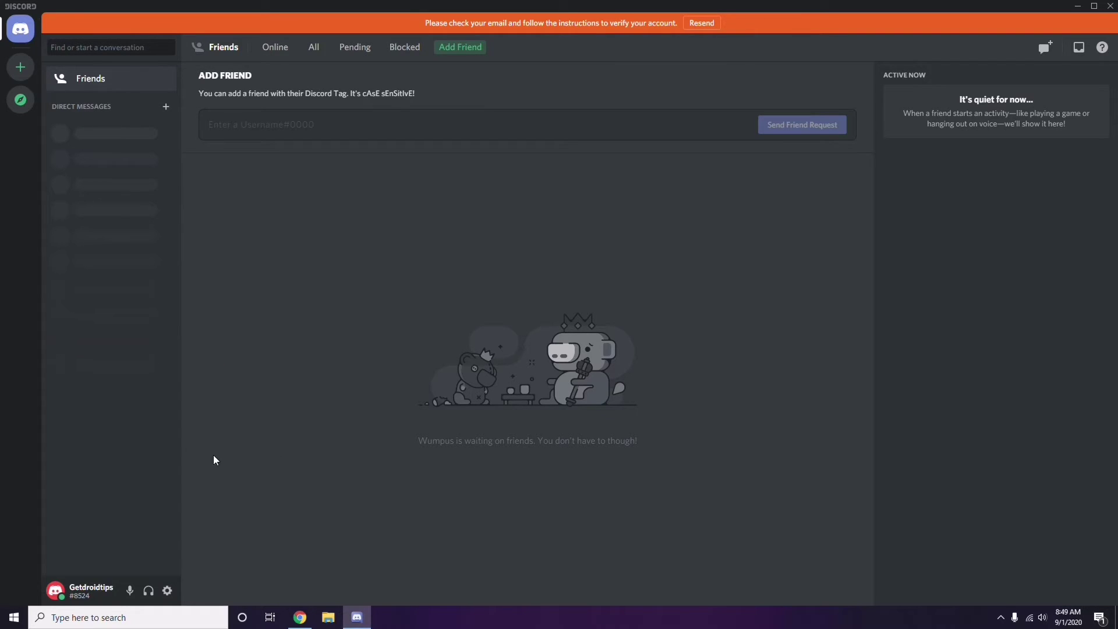
left_click(168, 591)
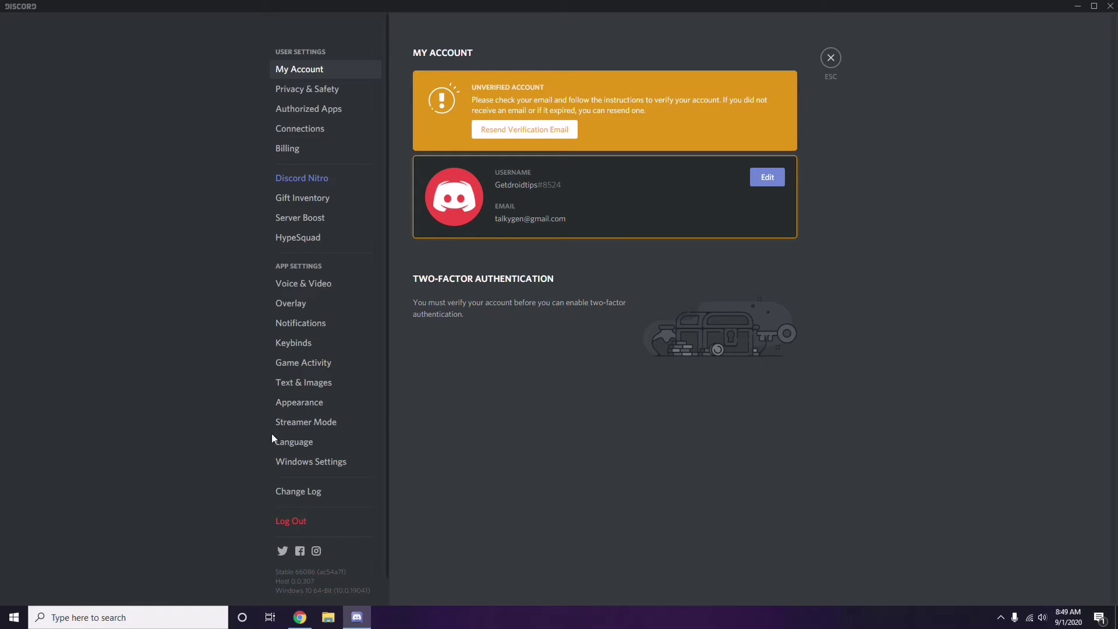
left_click(299, 284)
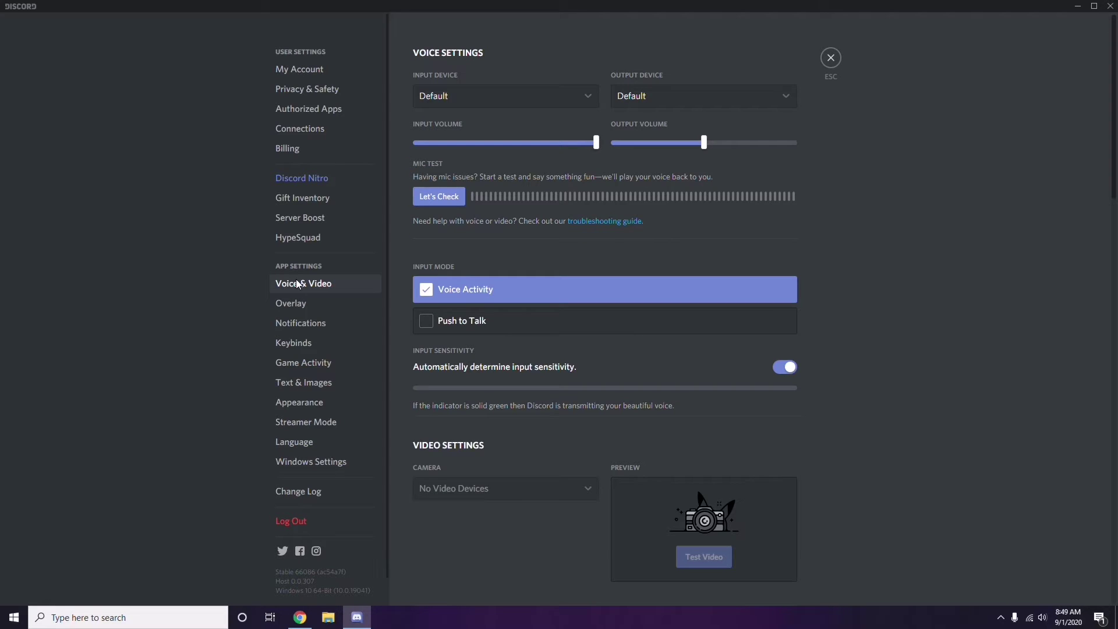
scroll(853, 284, "down", 8)
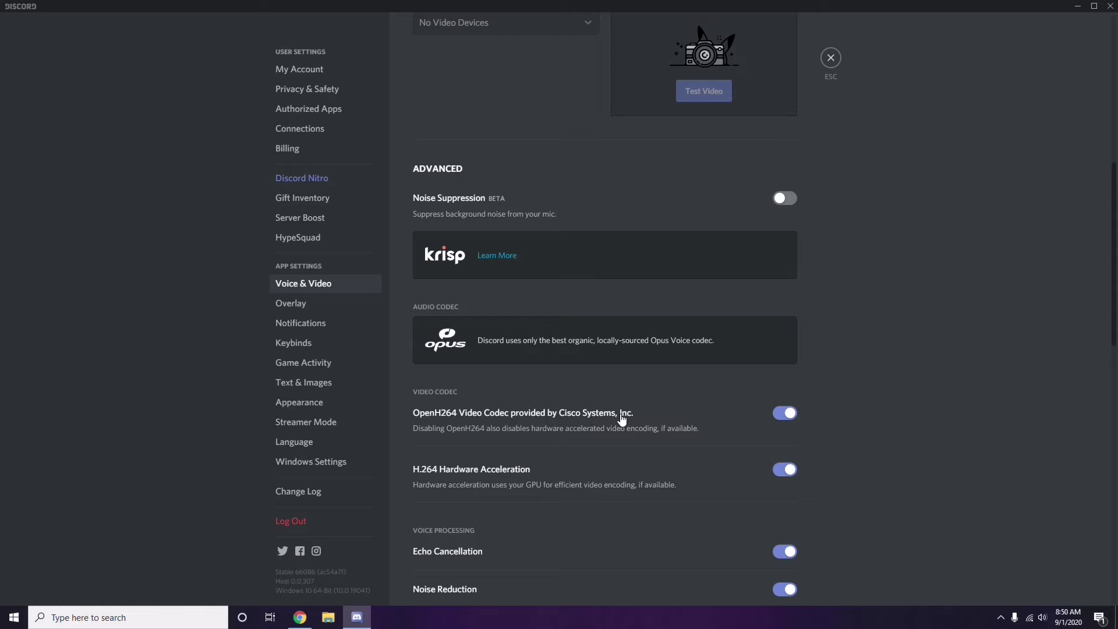
left_click(776, 413)
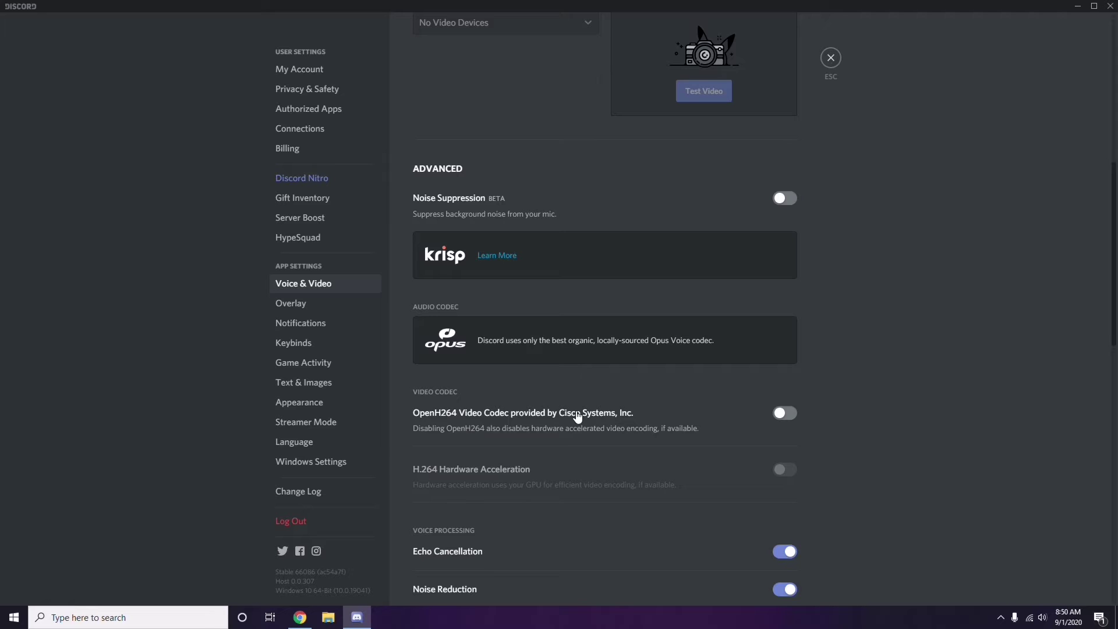
scroll(577, 417, "down", 2)
scroll(577, 417, "down", 4)
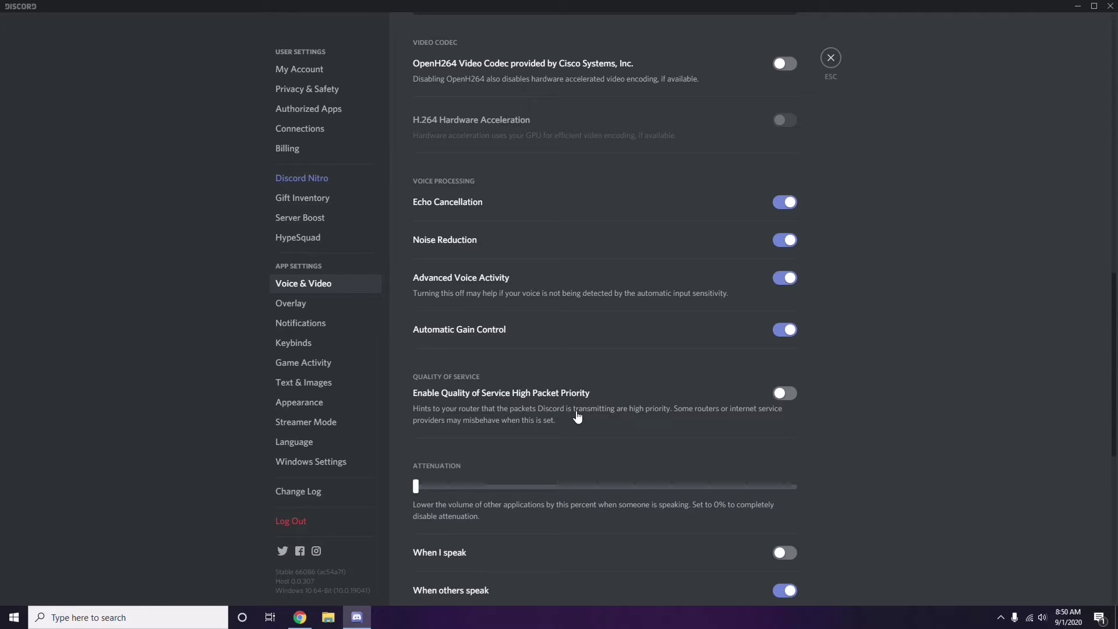
scroll(577, 417, "up", 1)
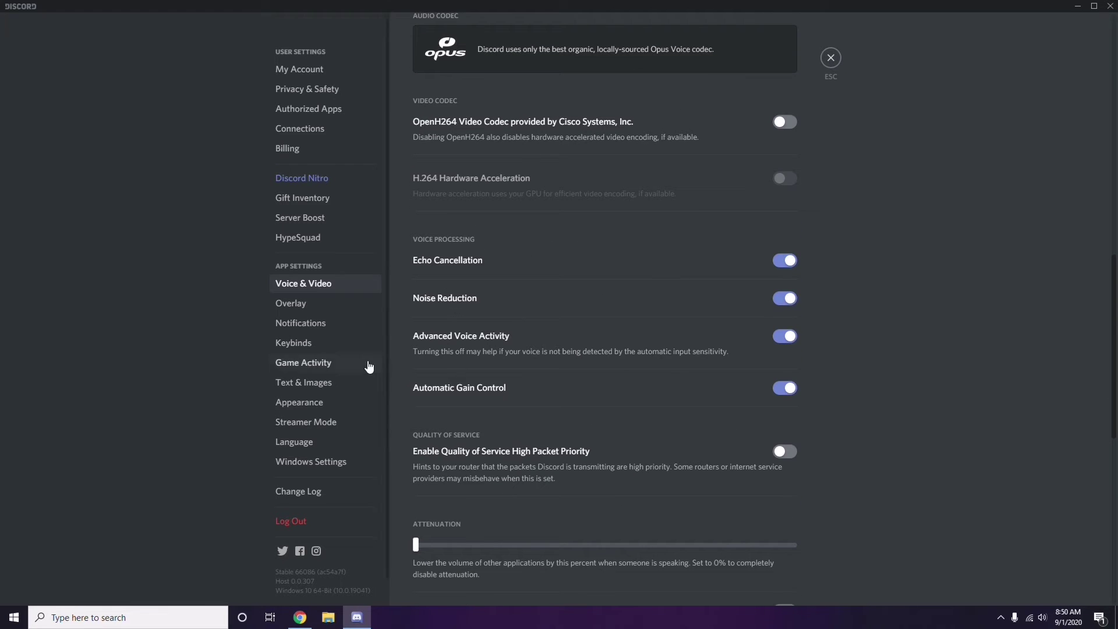
Disable the in-game overlay in Discord's Overlay settings.
left_click(292, 306)
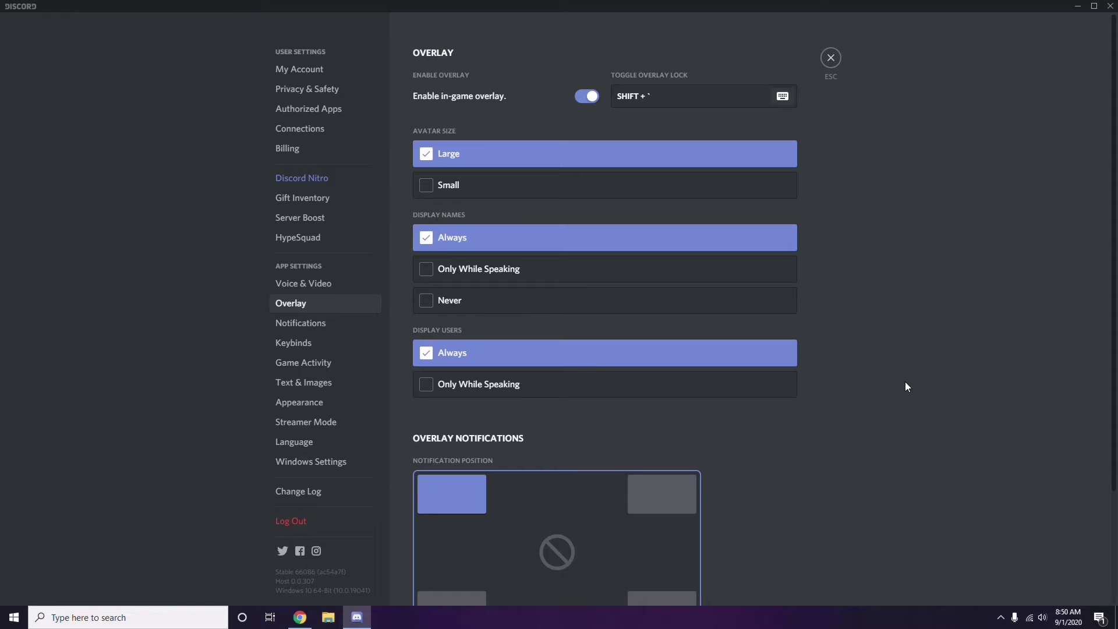
scroll(866, 311, "down", 2)
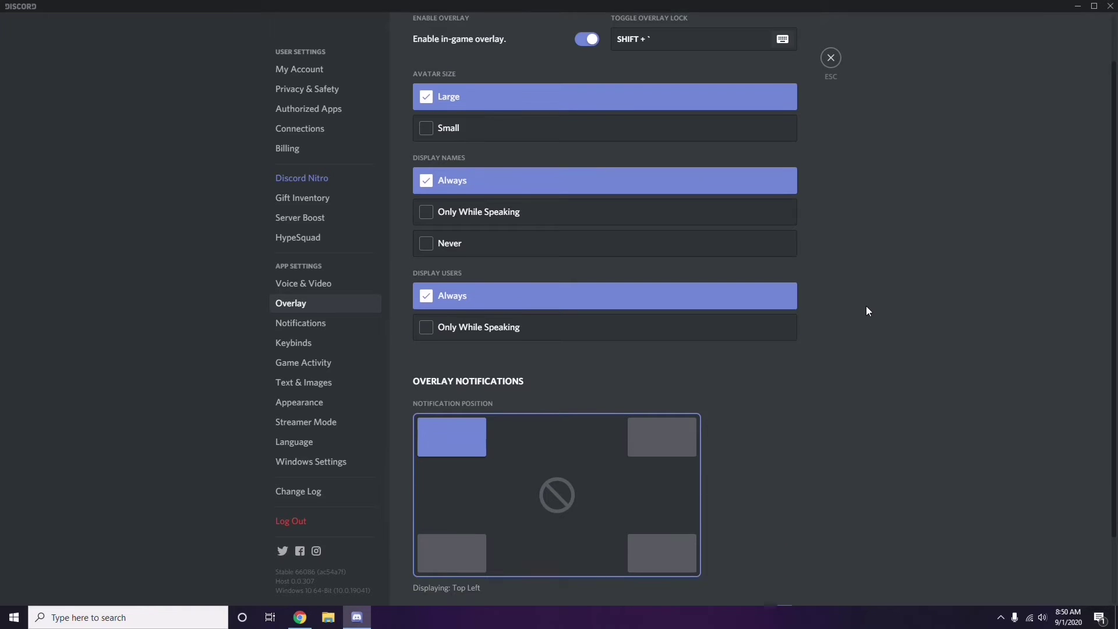
scroll(867, 311, "up", 2)
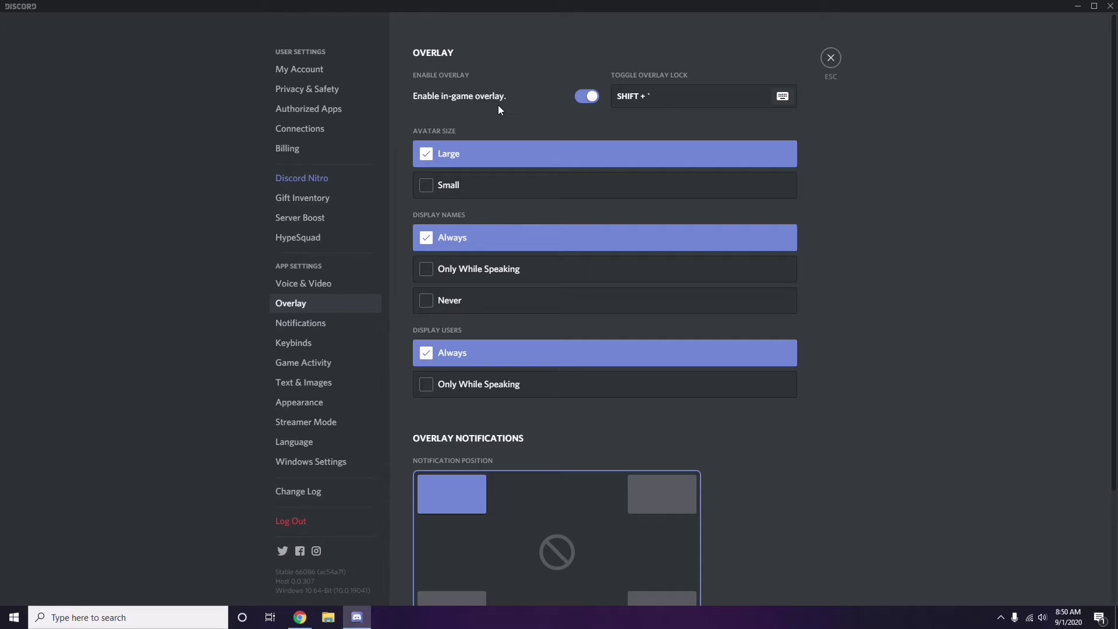
left_click(583, 99)
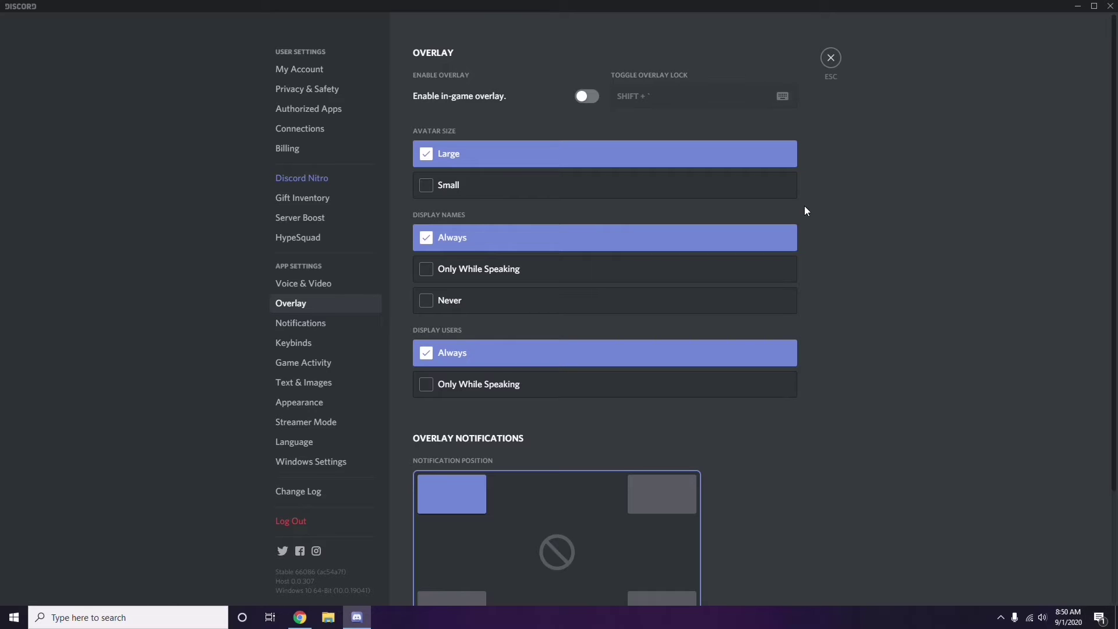
Turn off Hardware Acceleration in Discord's Appearance settings, confirm the relaunch, minimize Discord and refresh the desktop.
left_click(308, 406)
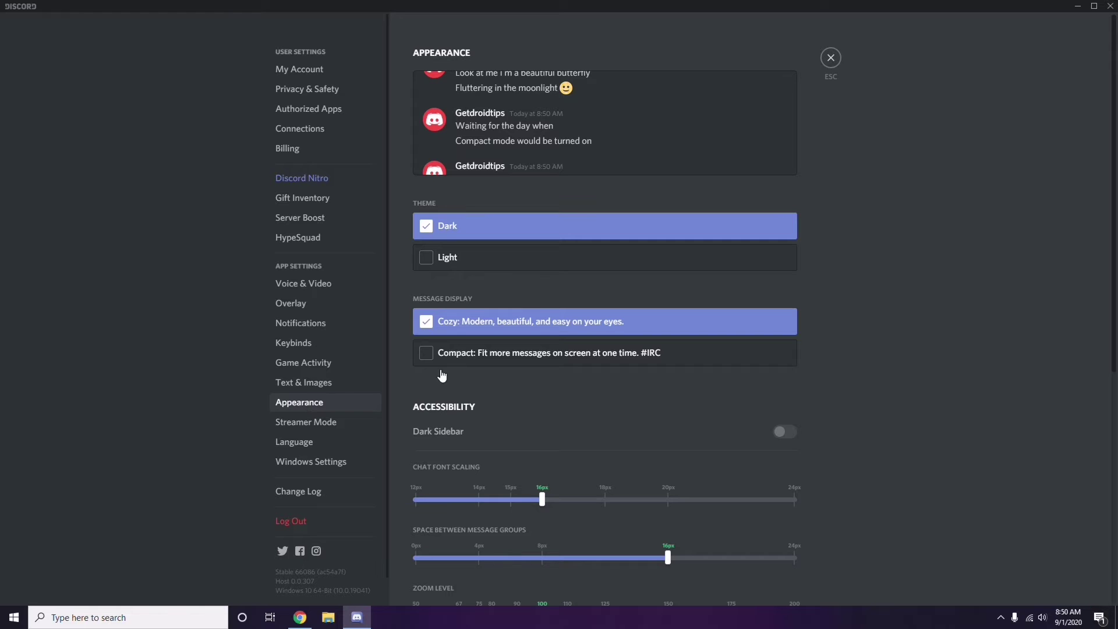
scroll(872, 342, "down", 6)
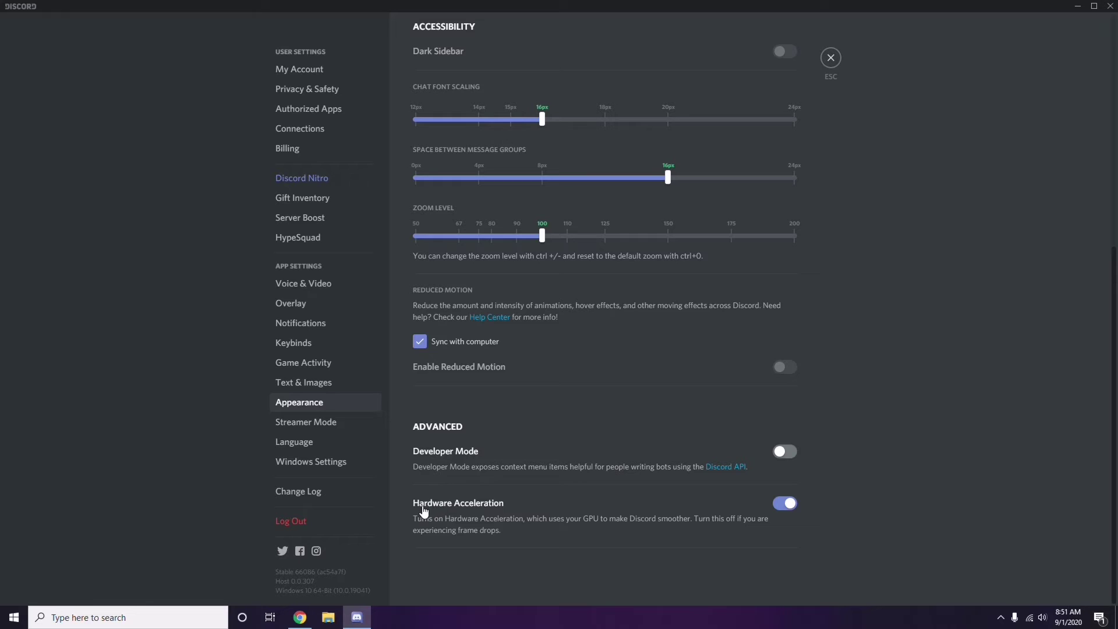
left_click(784, 504)
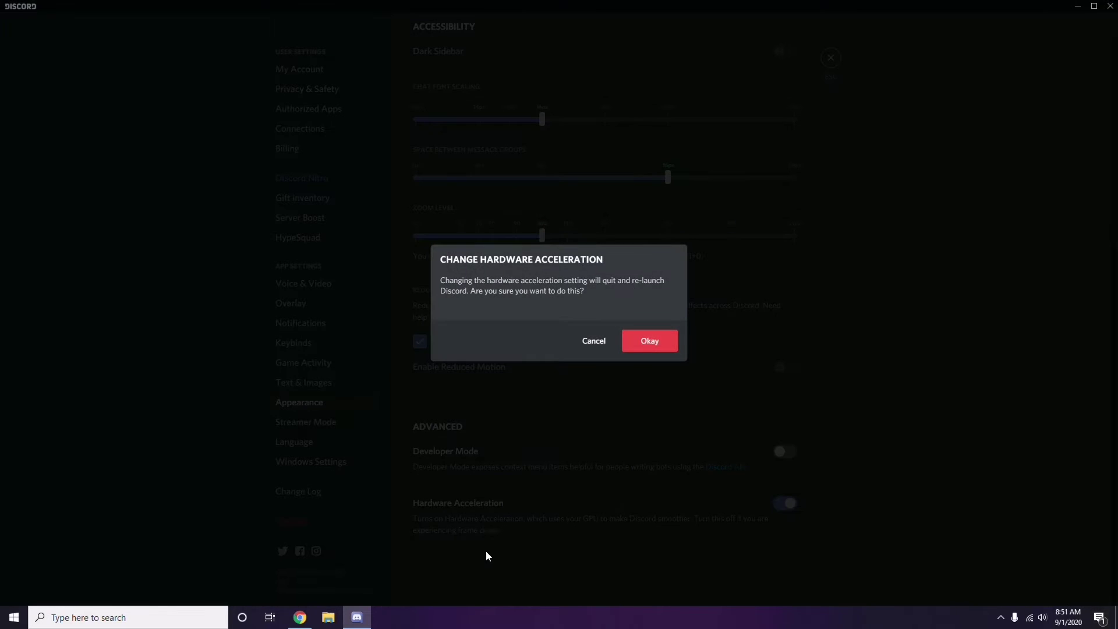
left_click(641, 342)
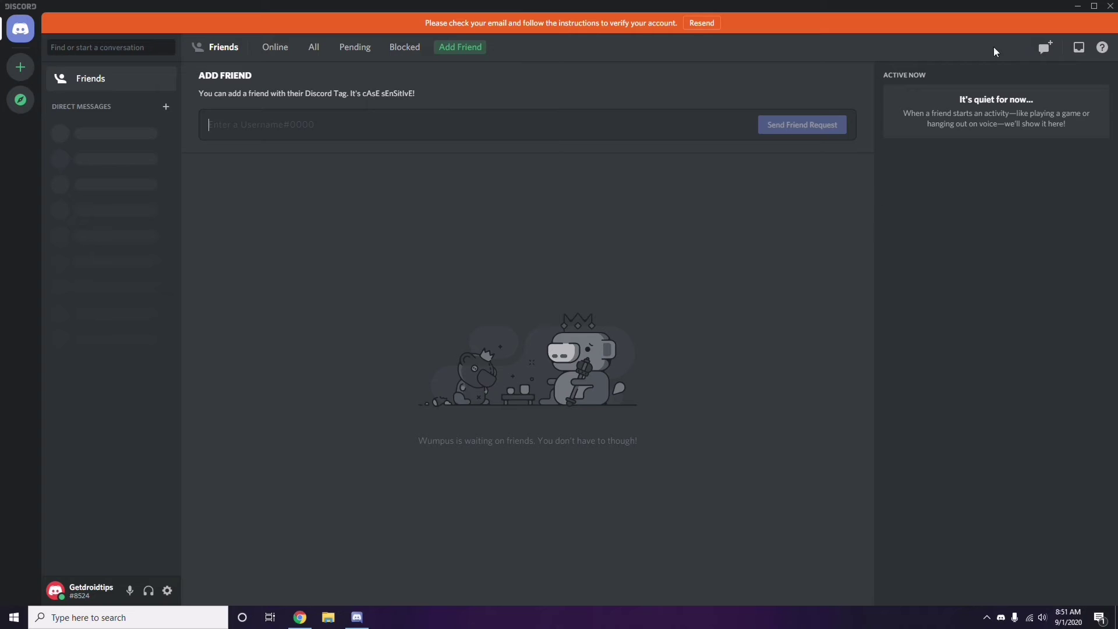
left_click(1079, 6)
right_click(448, 148)
left_click(473, 200)
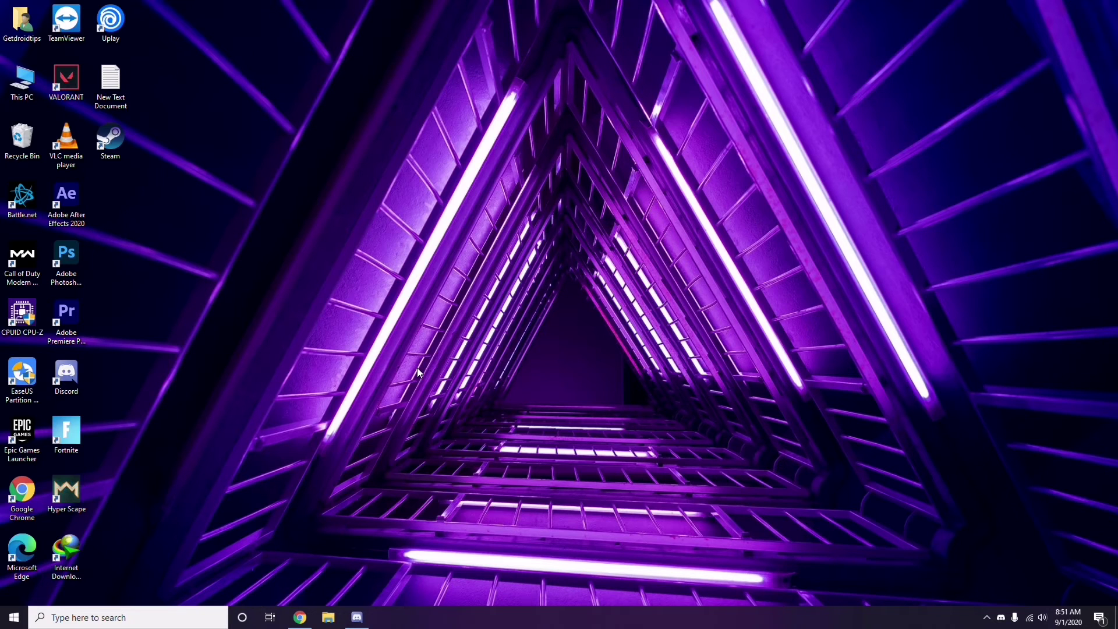
Search Windows for "windows", open the Windows Update settings and go to the Update & Security section.
left_click(90, 618)
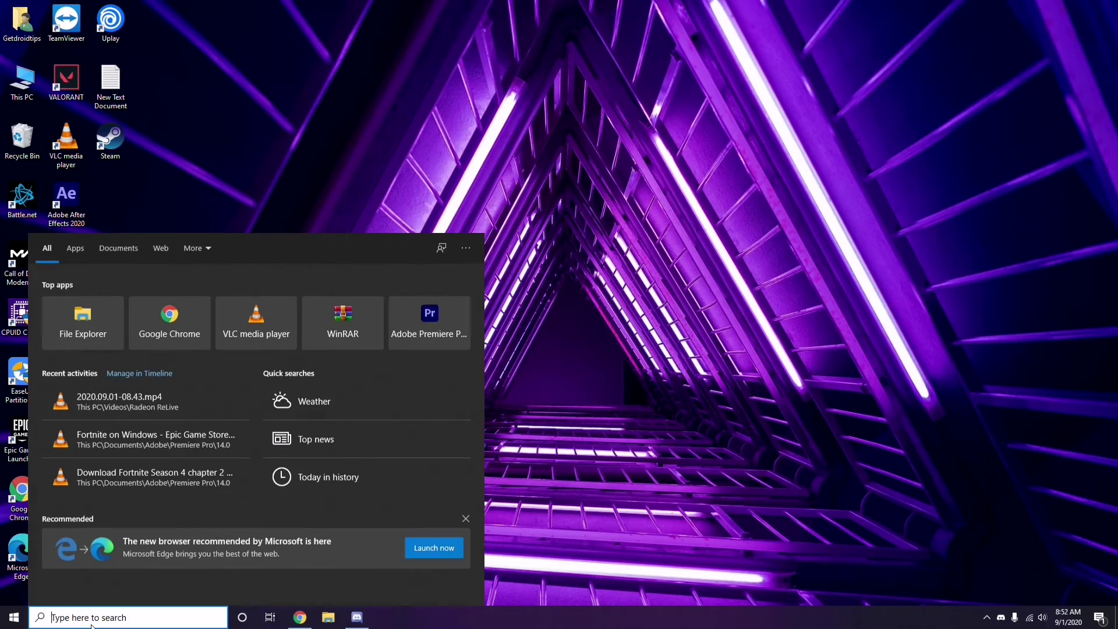
type("win")
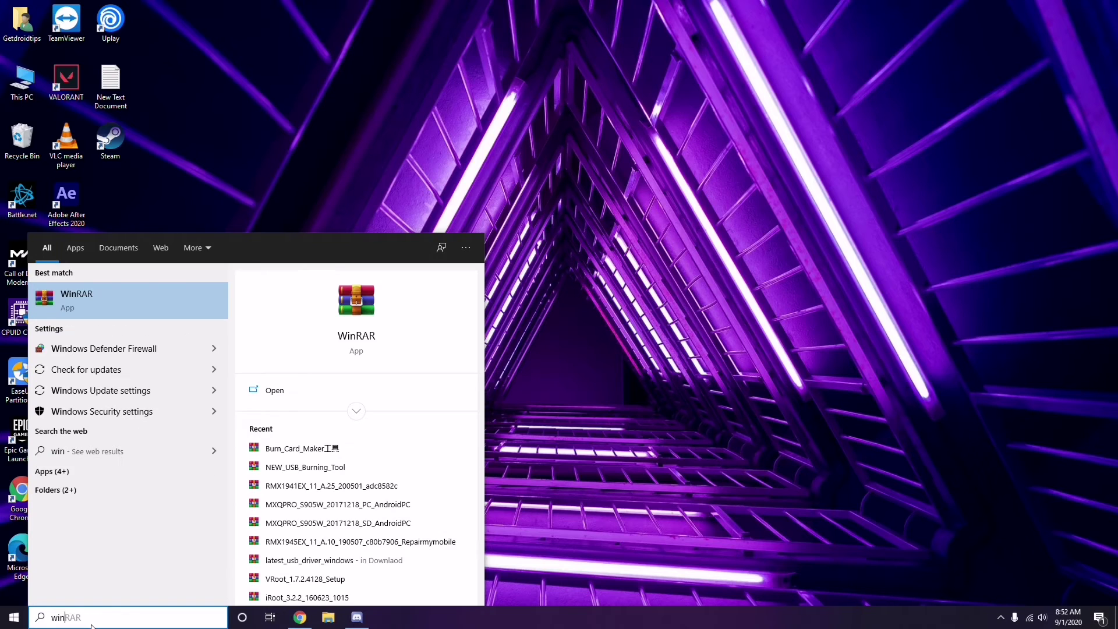
type("dows")
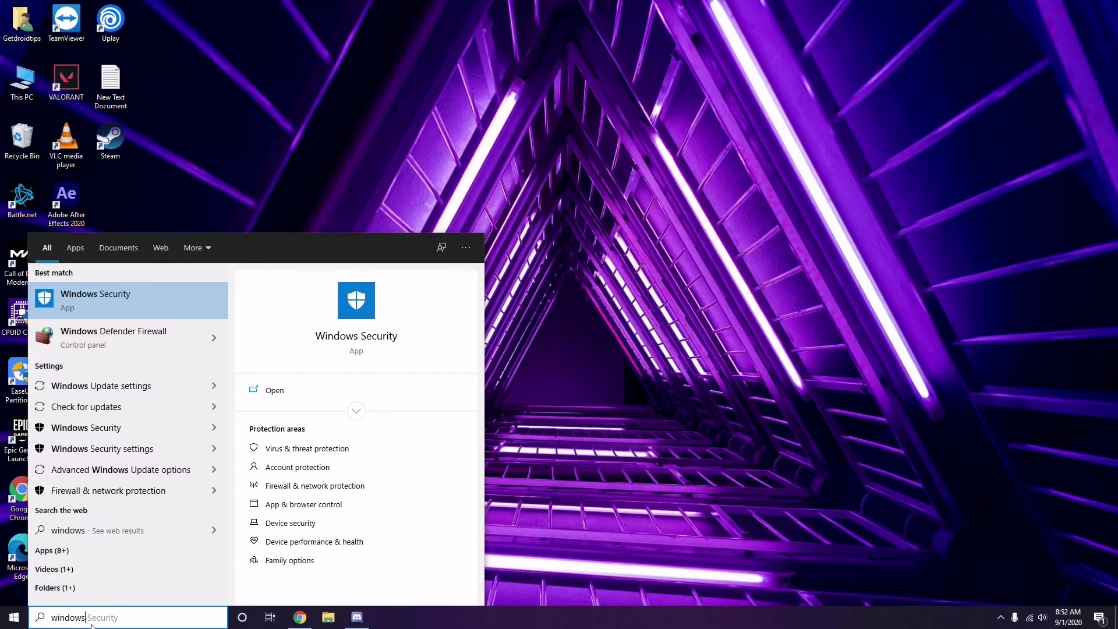
left_click(139, 385)
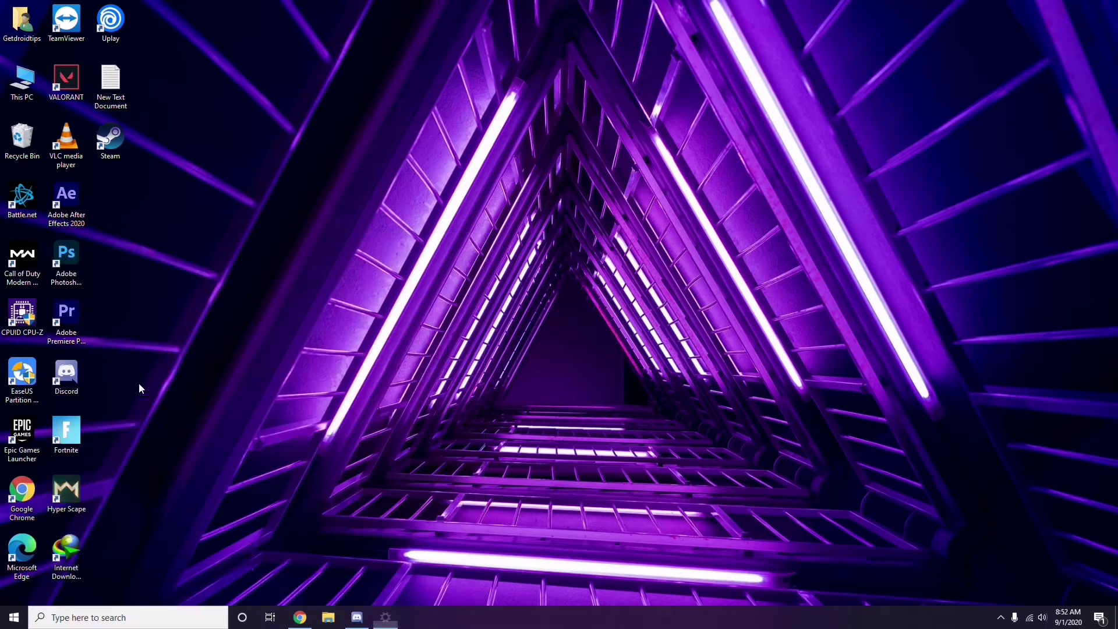
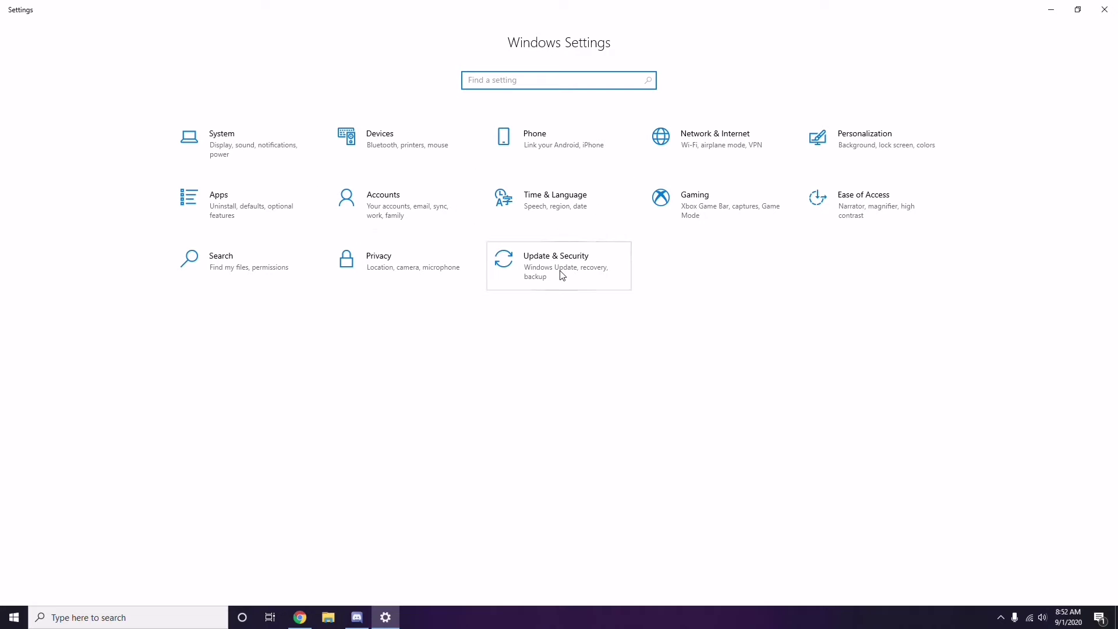
left_click(557, 274)
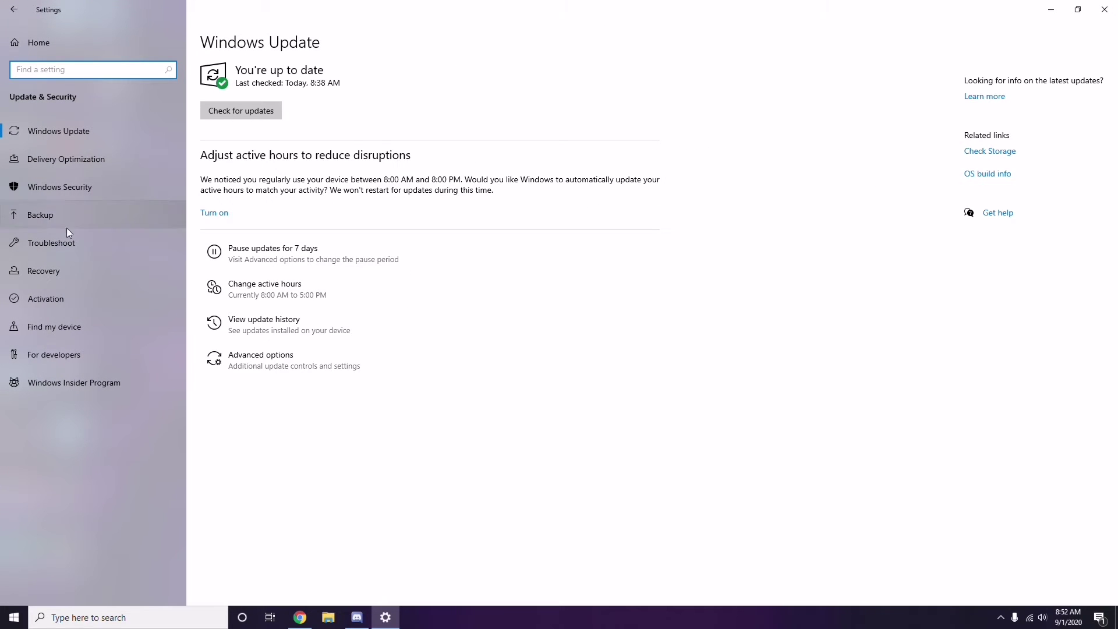
View the update history and installed updates, bring up the uninstall option for the Visual C++ 2010 x64 update KB2565063, dismiss it and close both windows.
left_click(265, 325)
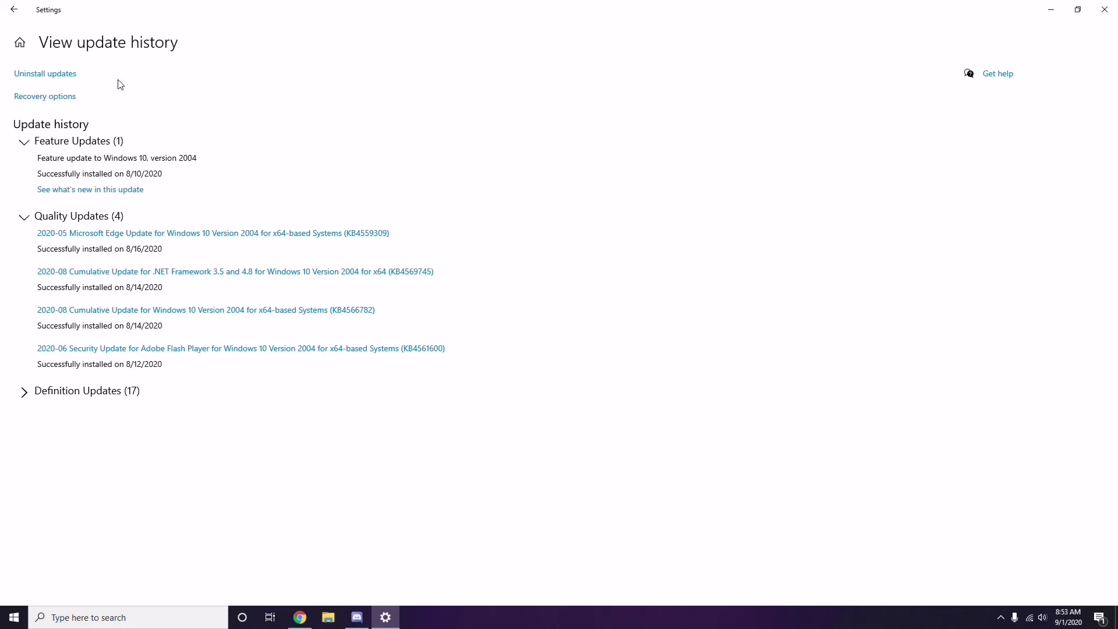
left_click(57, 78)
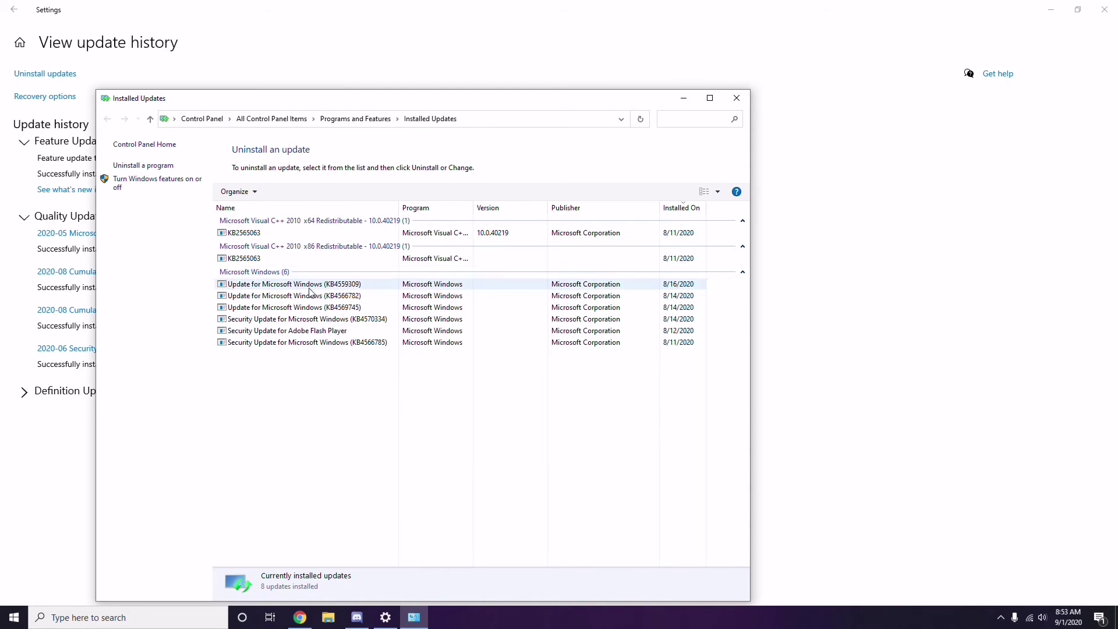
right_click(257, 236)
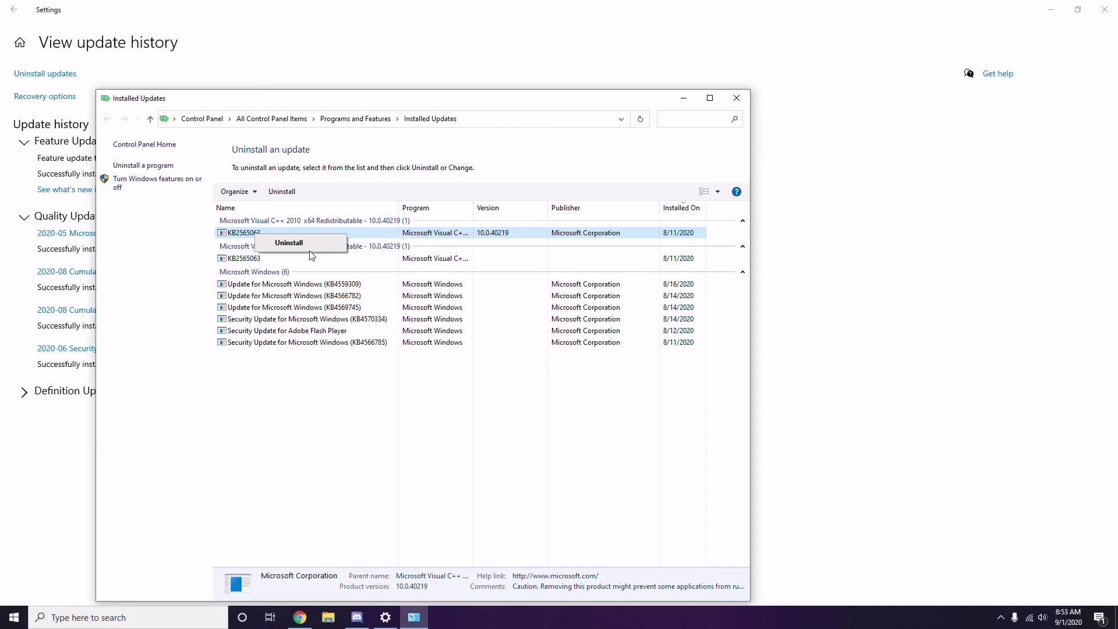
left_click(774, 219)
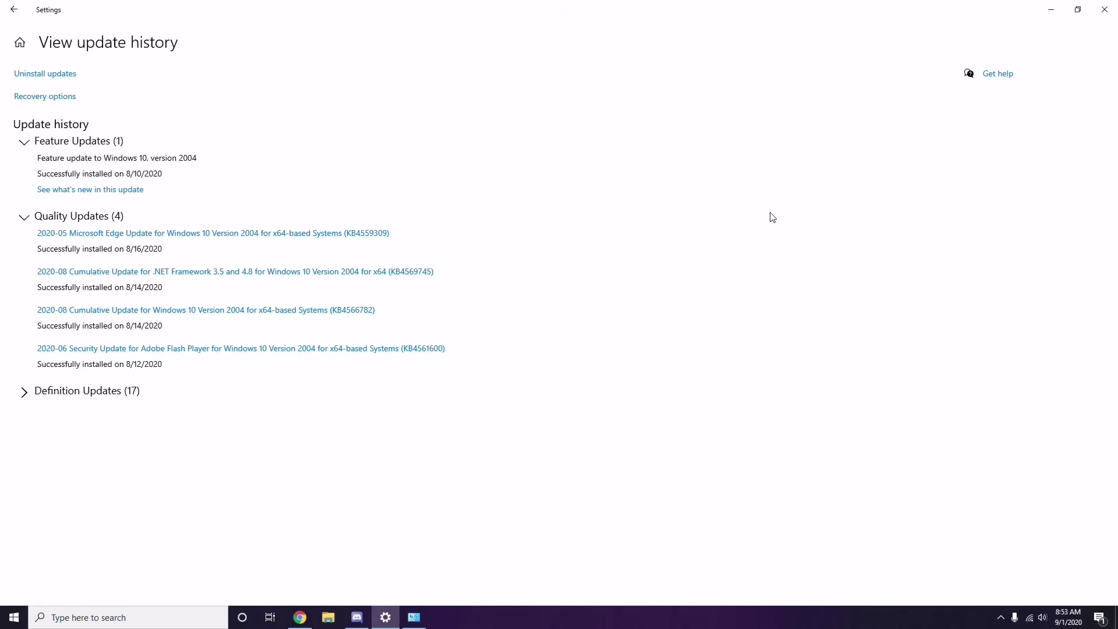
left_click(21, 16)
left_click(1104, 12)
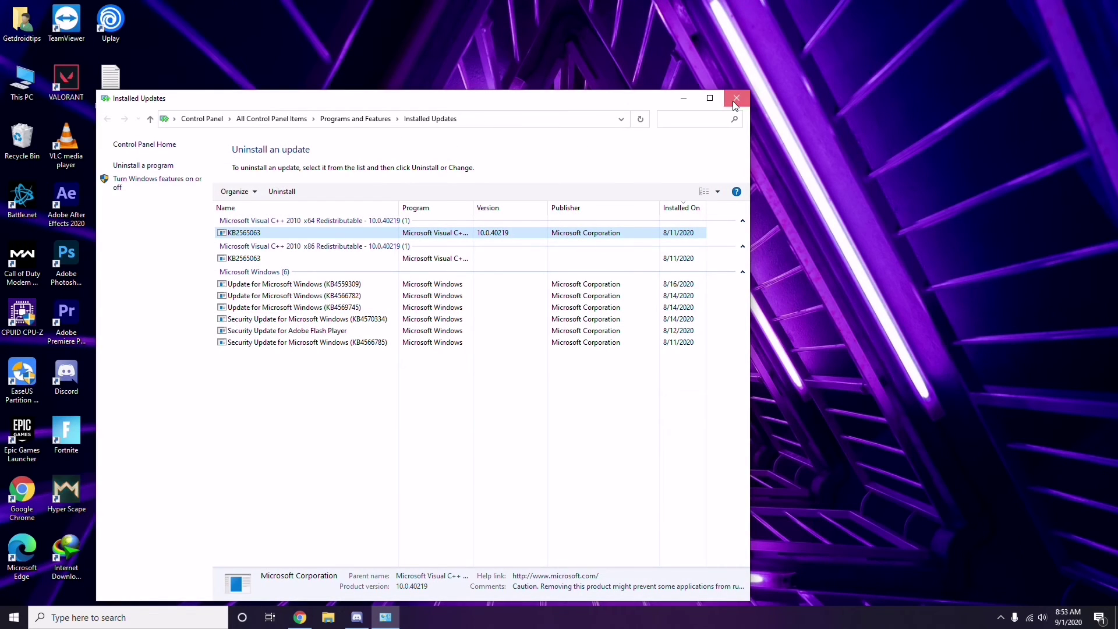
left_click(733, 100)
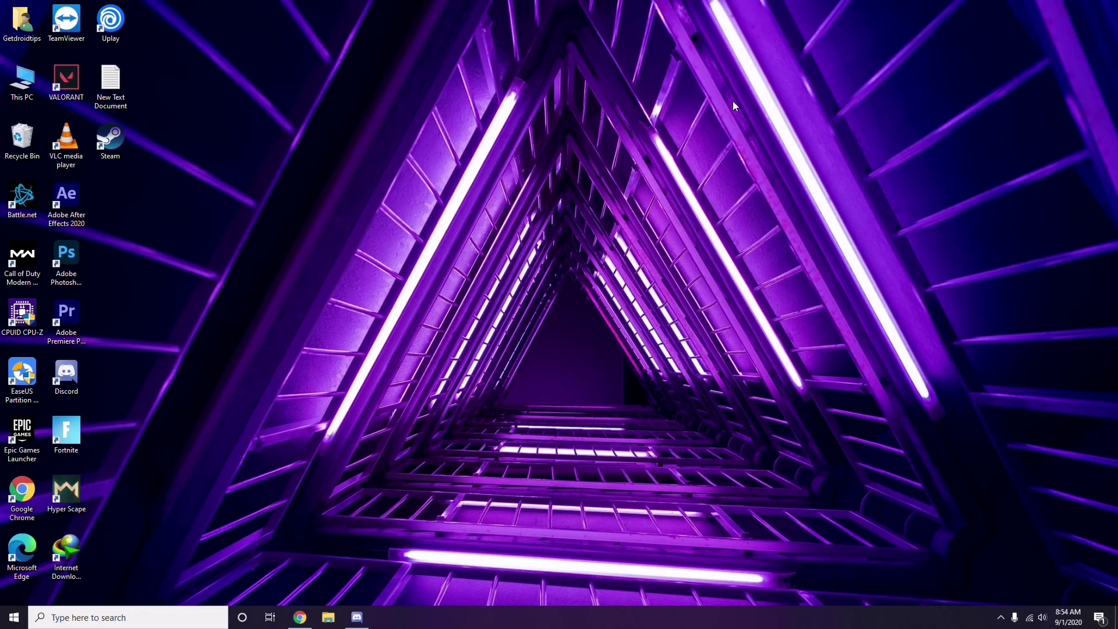
Open the user's temporary files folder by running %temp% from the Run dialog.
key("super+r")
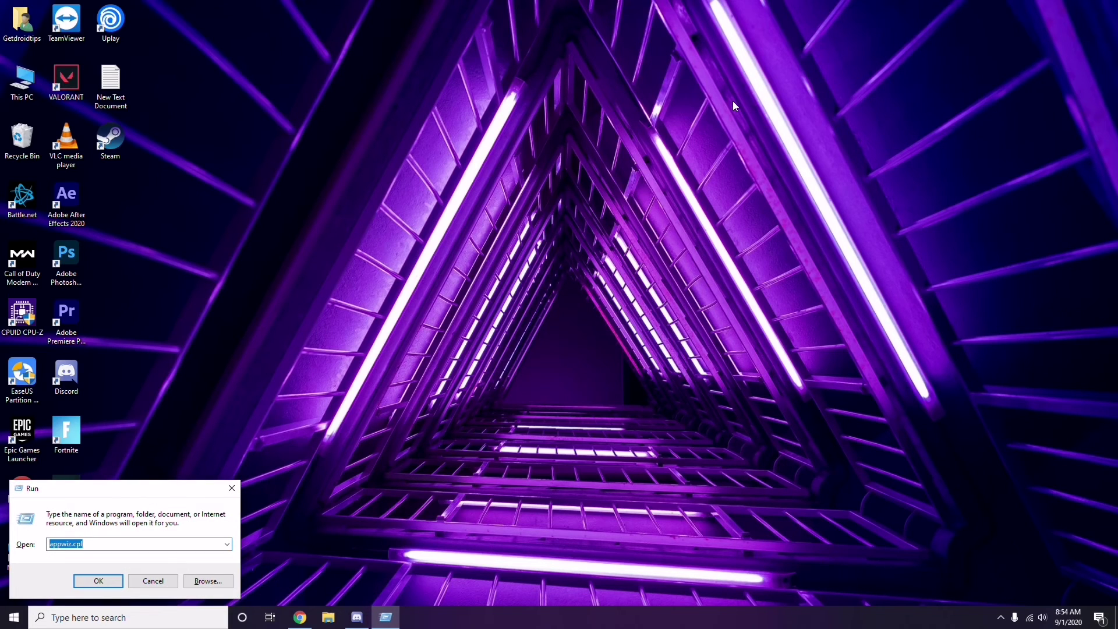
key("BackSpace")
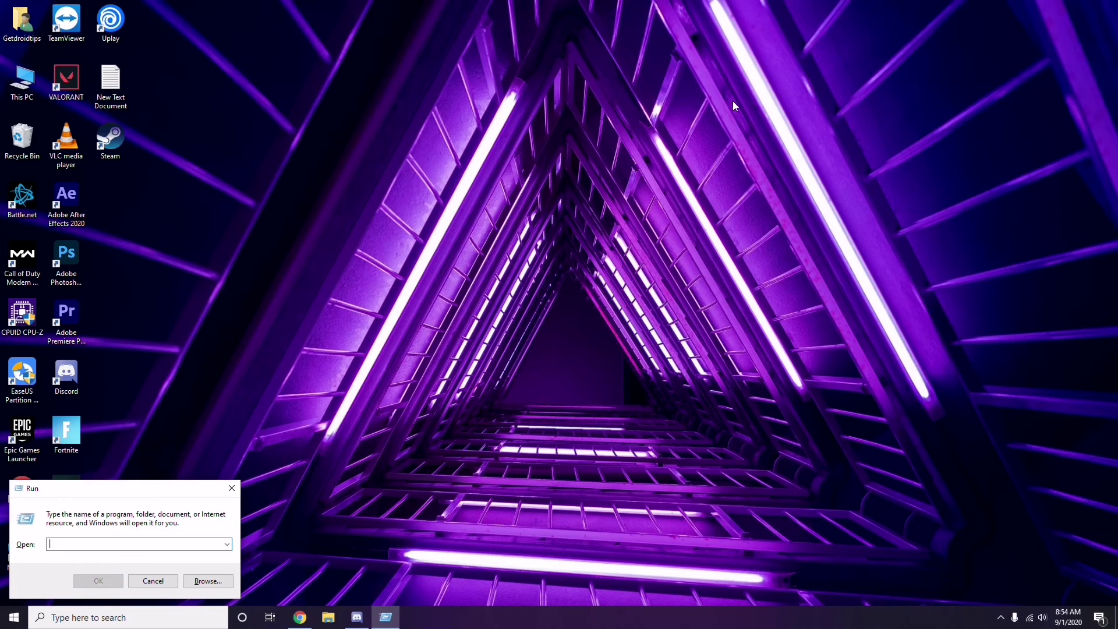
type("%temp")
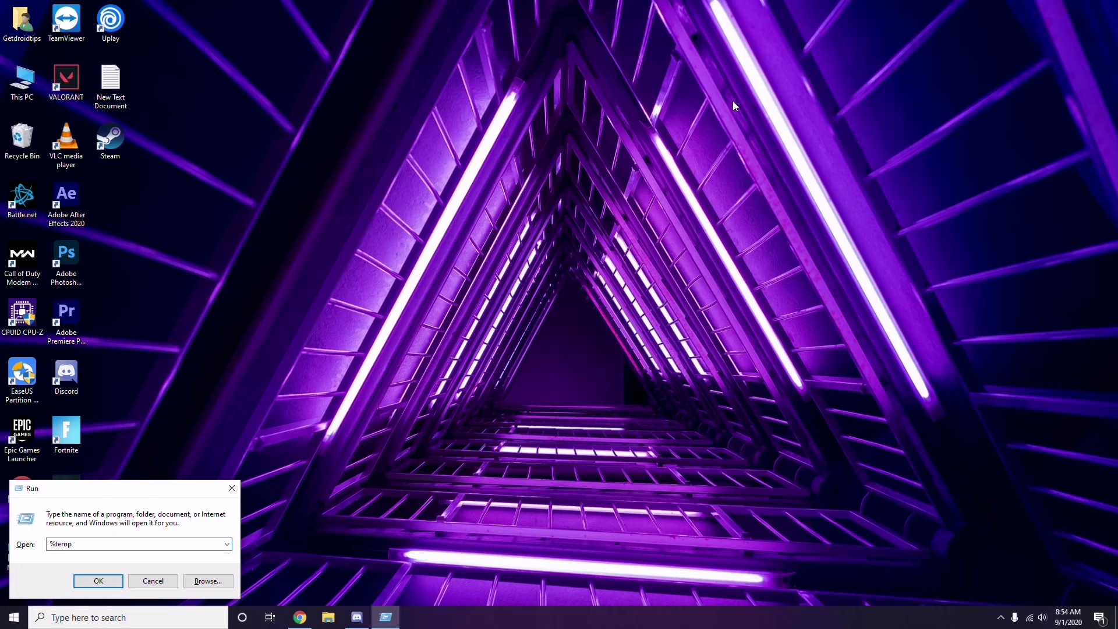
type("%")
left_click(98, 581)
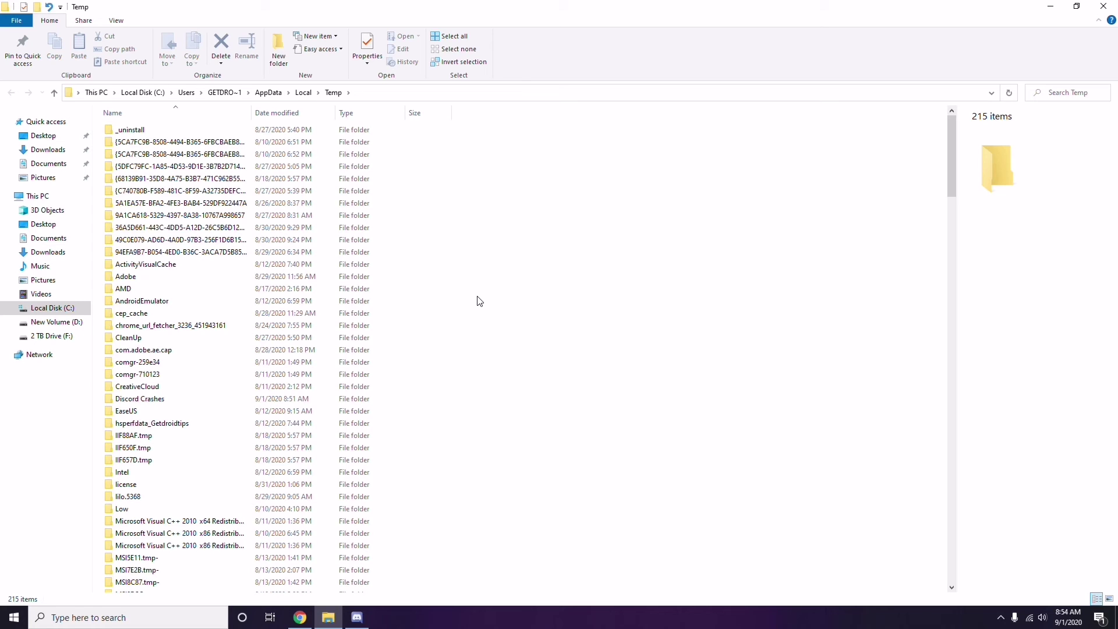
Select all items in the Temp folder, clear the selection, close the folder and refresh the desktop.
key("ctrl+a")
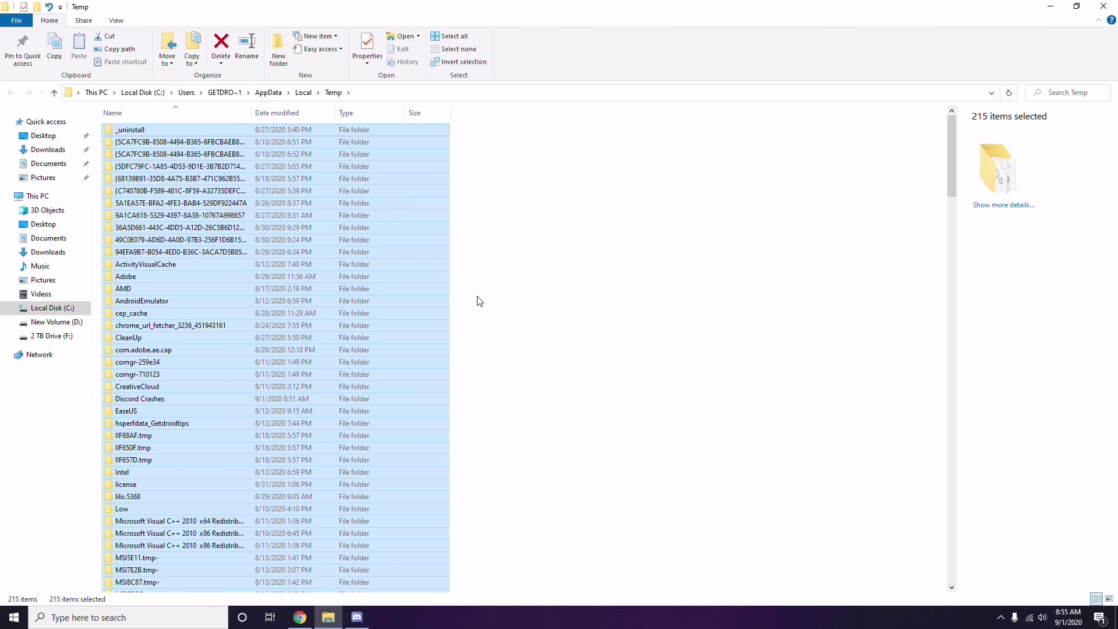
left_click(540, 298)
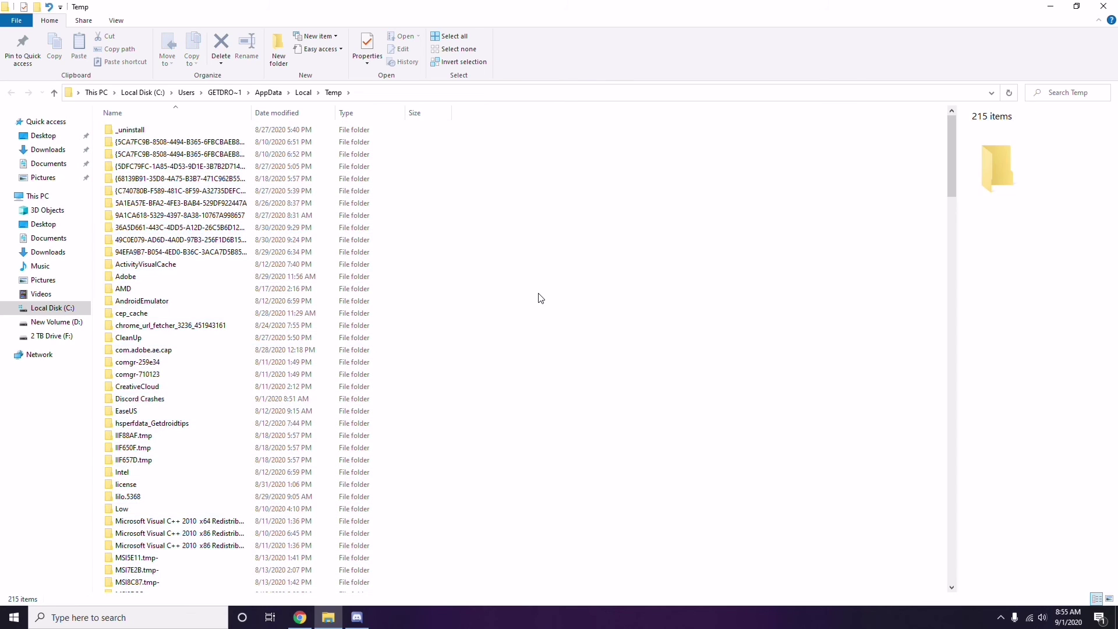
left_click(1110, 7)
right_click(431, 176)
left_click(465, 223)
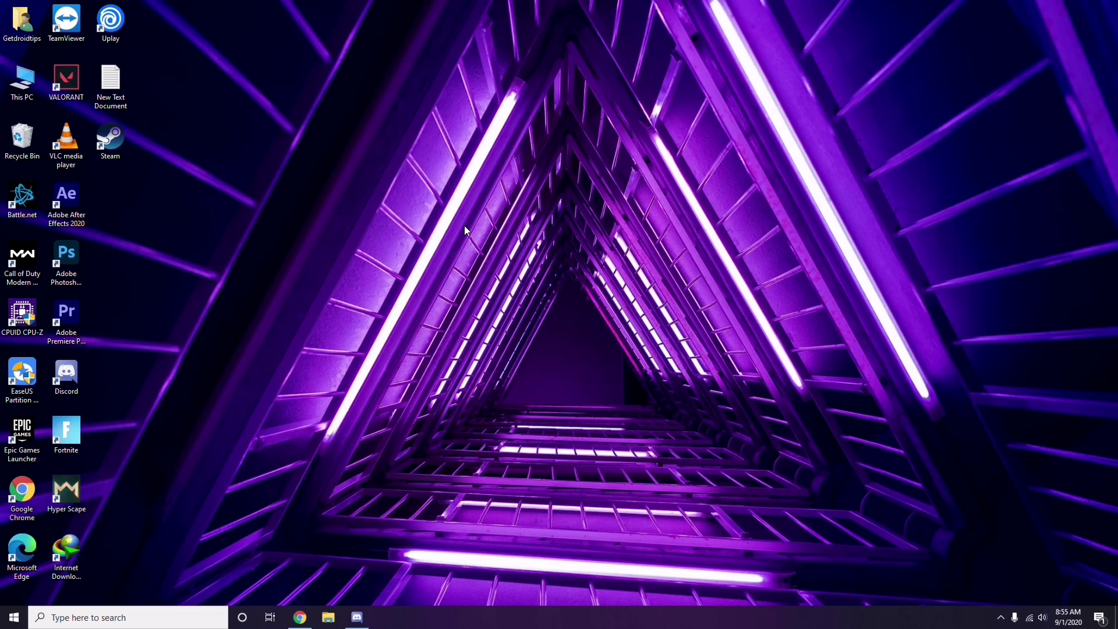
Open AMD Radeon Software from the hidden tray icons, check its driver and capture overview, and close it.
left_click(1001, 618)
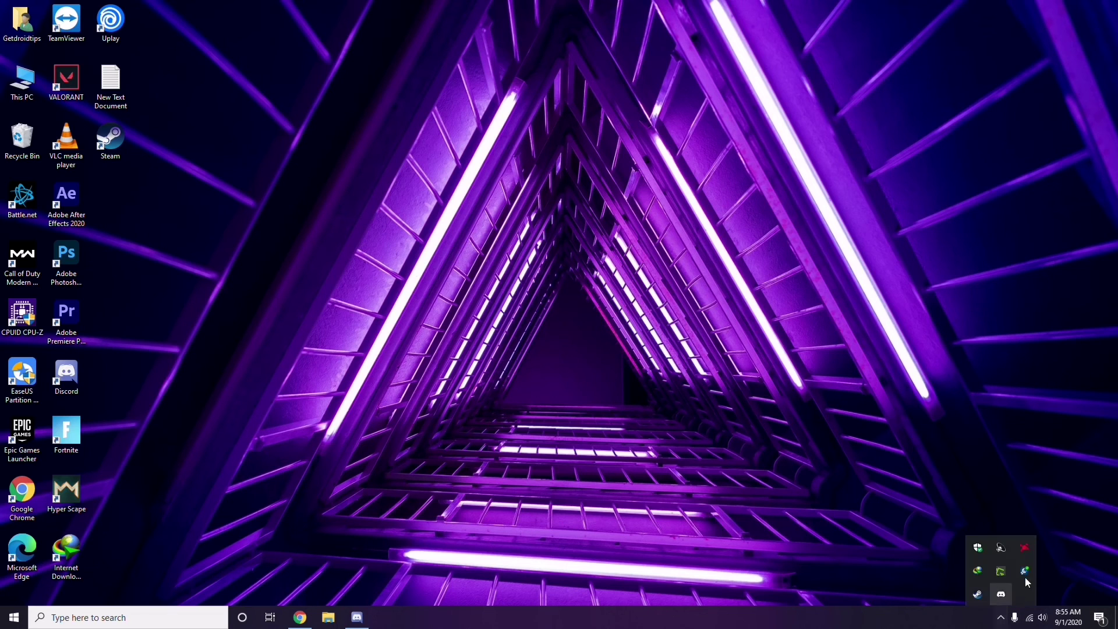
left_click(1024, 545)
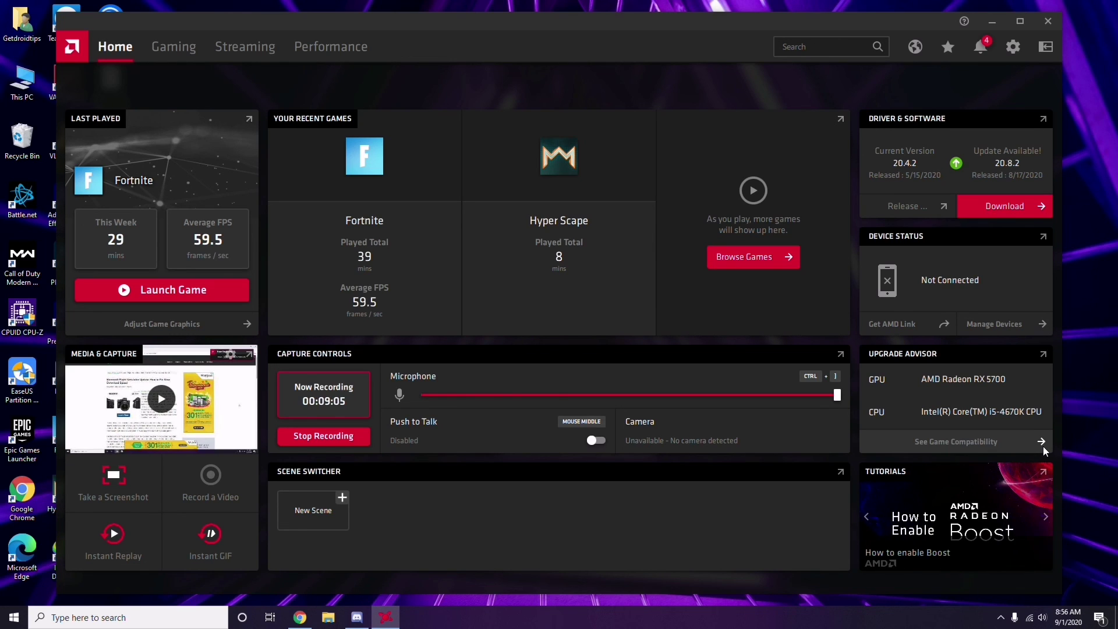
left_click(1051, 24)
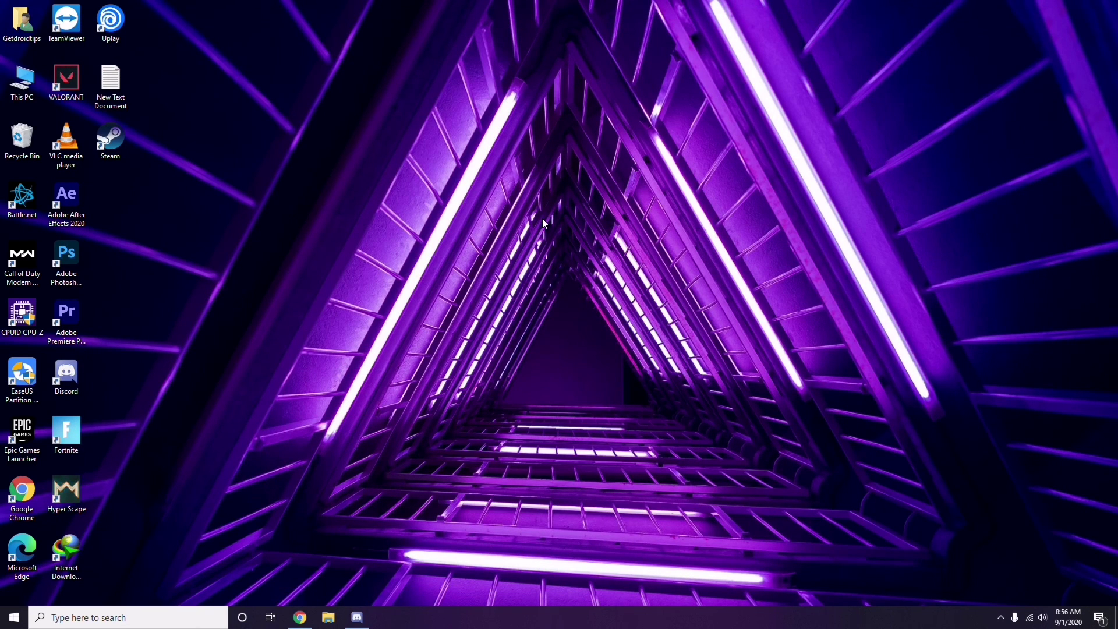
left_click(14, 618)
left_click(503, 432)
right_click(308, 269)
left_click(344, 323)
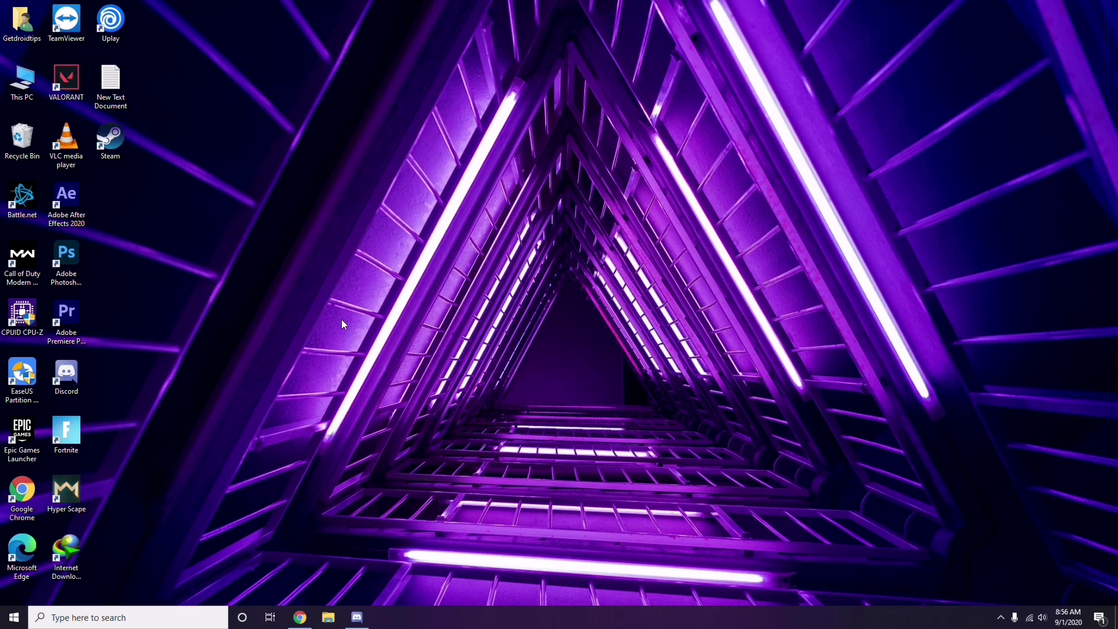